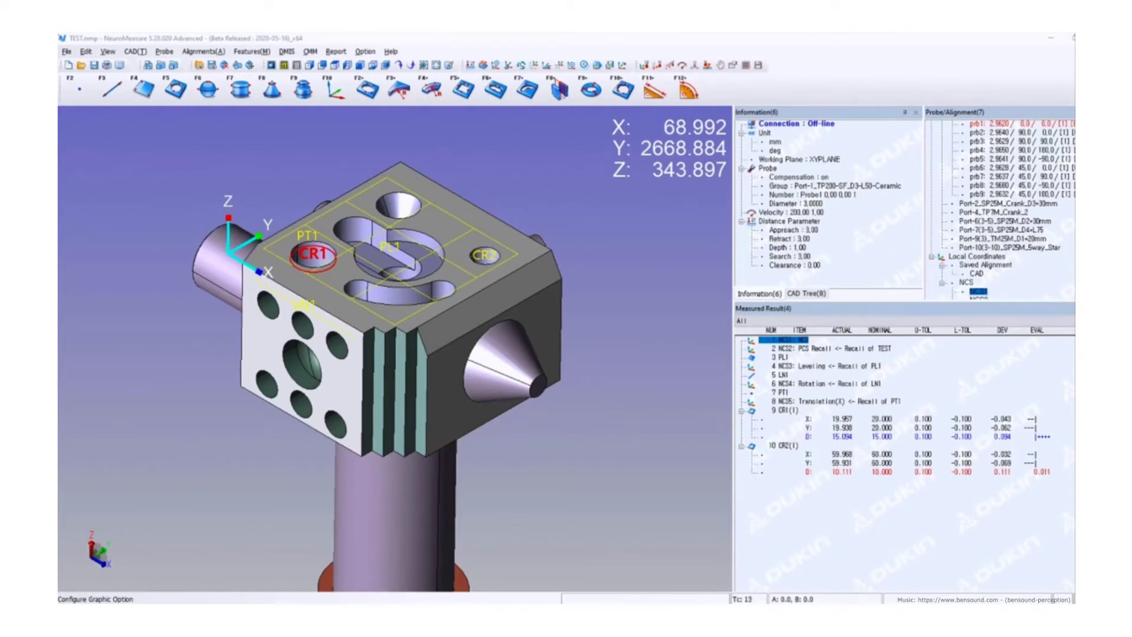
- Check the CR1 and CR2 measured results, both within tolerance, and bring up the Option menu
{"action": "left_click", "coordinate": [779, 411]}
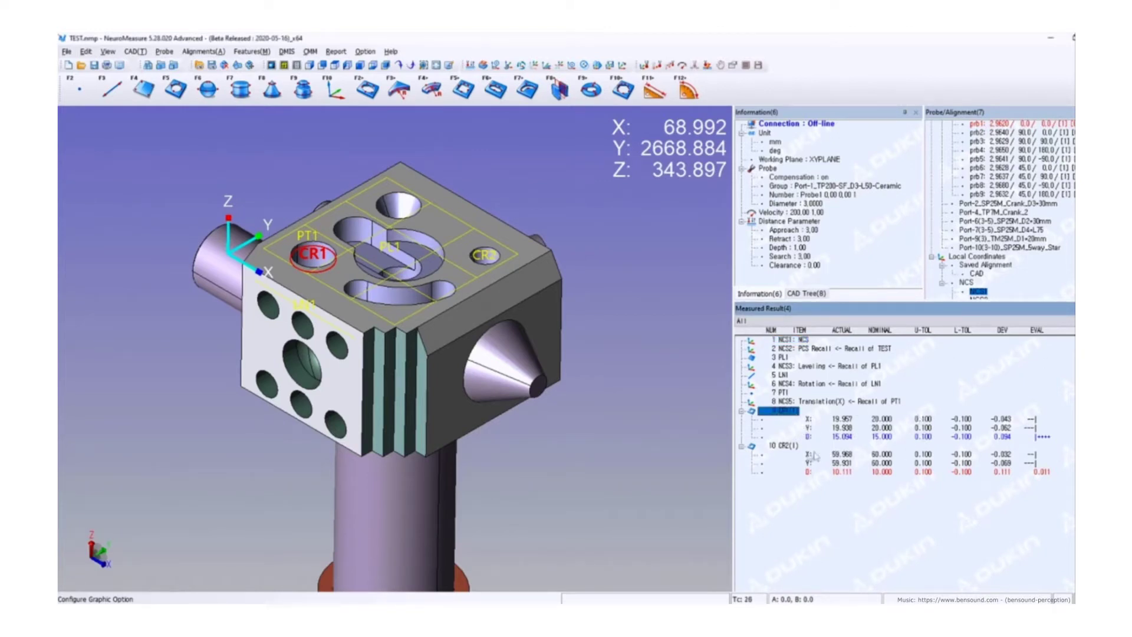
{"action": "left_click", "coordinate": [785, 447]}
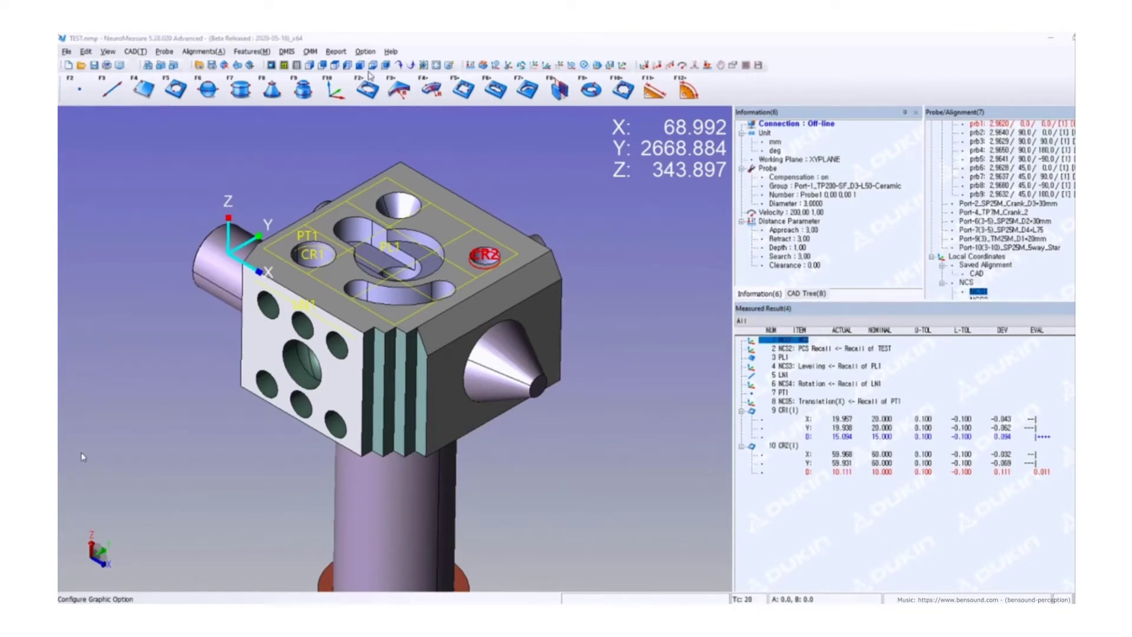
{"action": "left_click", "coordinate": [373, 54]}
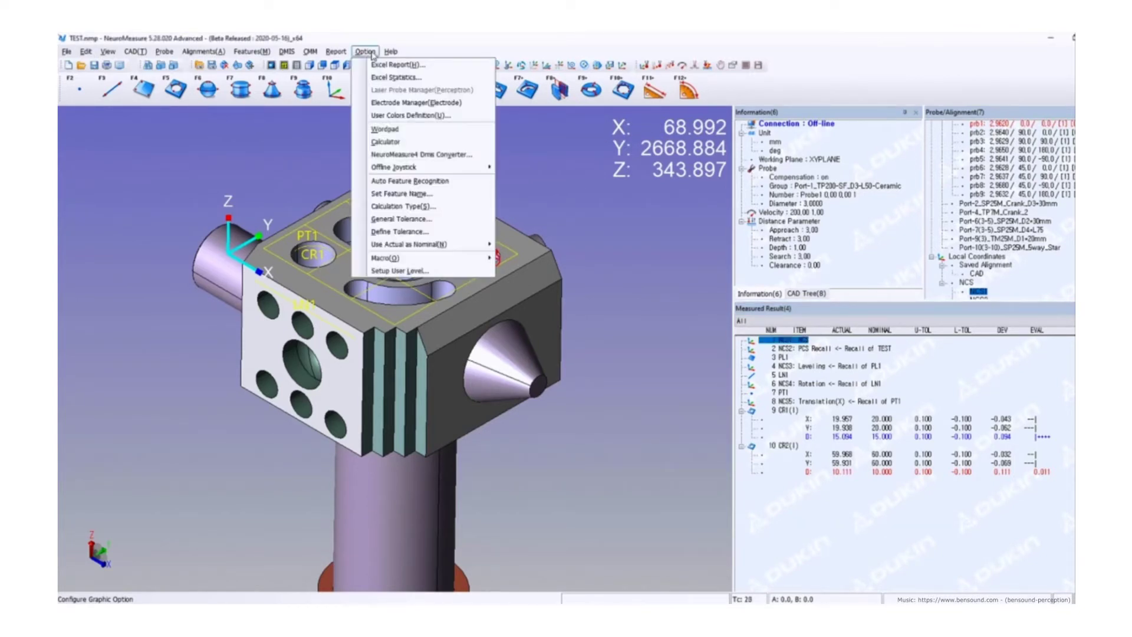
- Start the Excel Report and select TEST.nmp from the Desktop as the only measurement file
{"action": "left_click", "coordinate": [431, 67]}
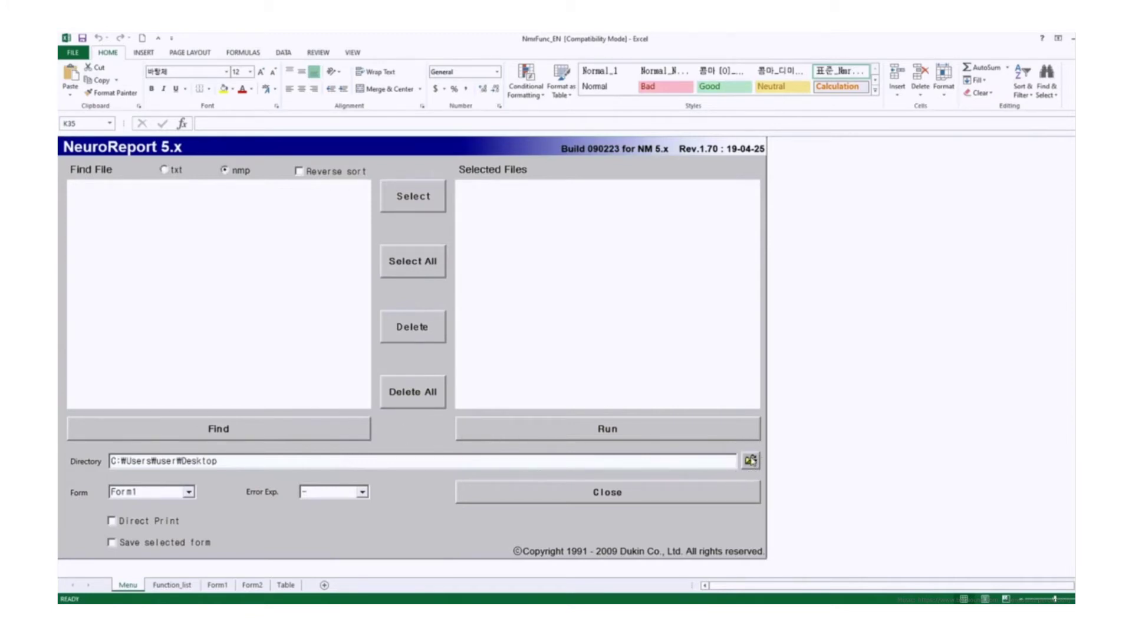
{"action": "left_click", "coordinate": [750, 460]}
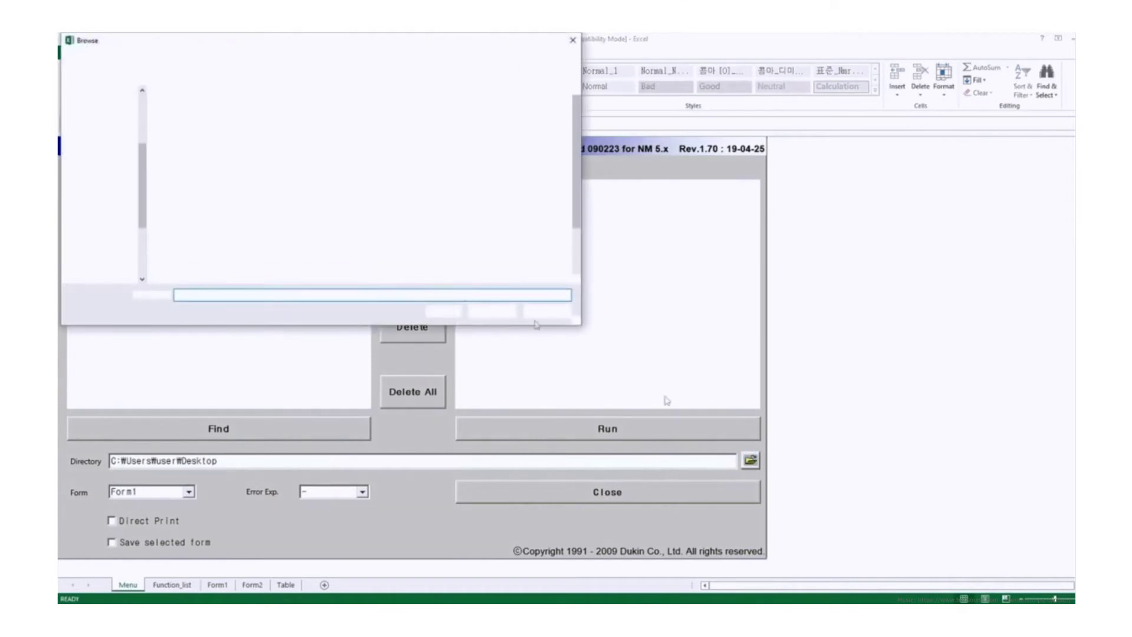
{"action": "left_click", "coordinate": [101, 197]}
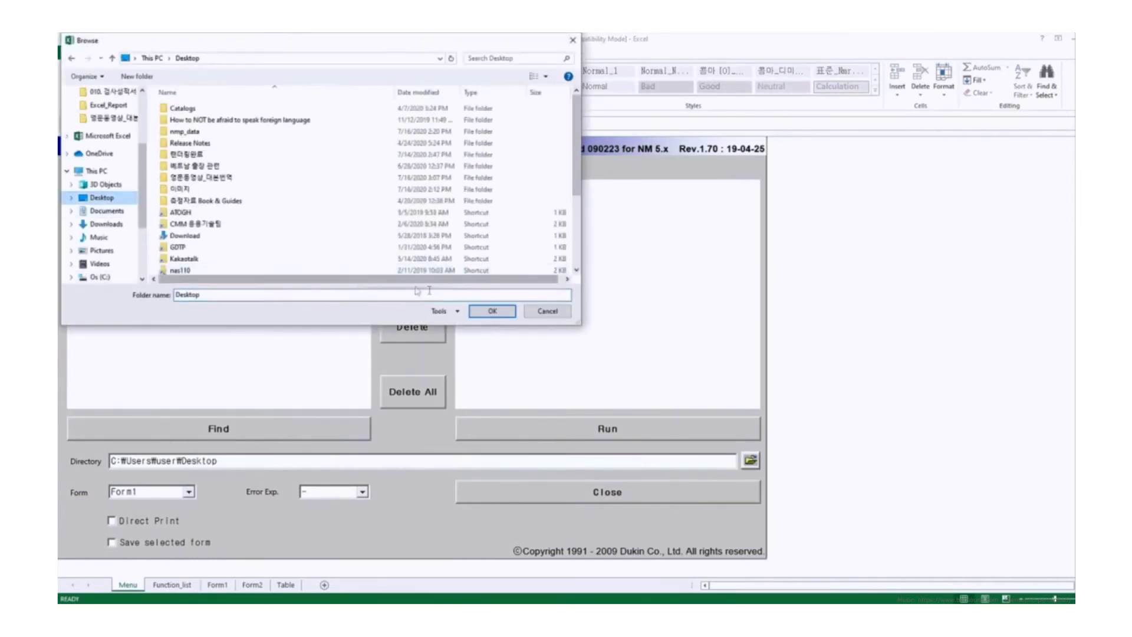
{"action": "left_click", "coordinate": [491, 312]}
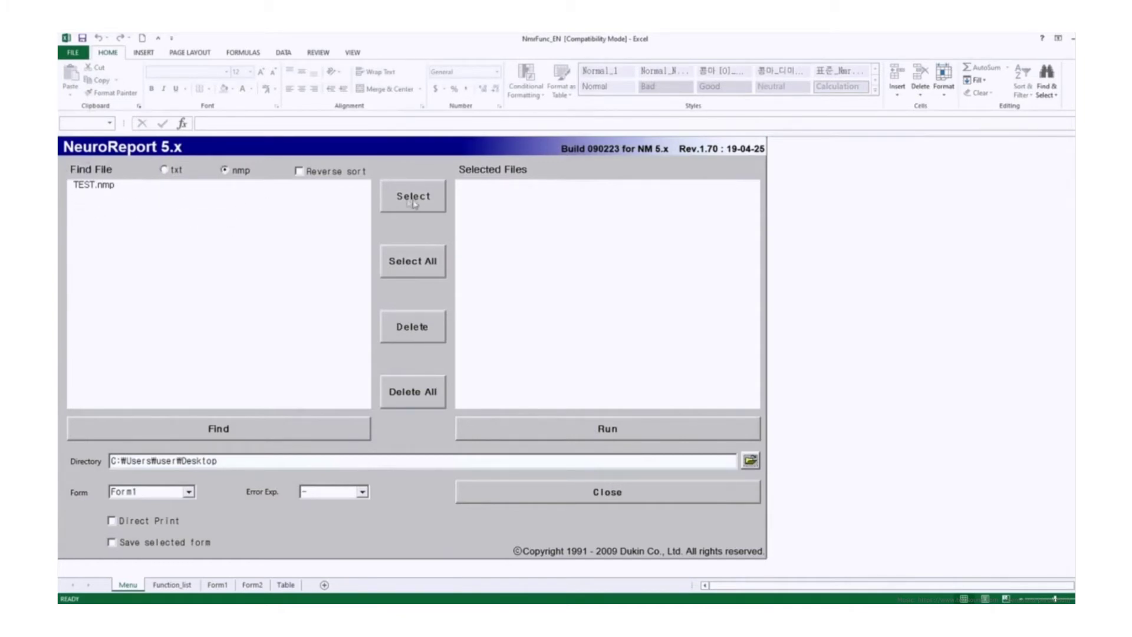
{"action": "left_click", "coordinate": [425, 267]}
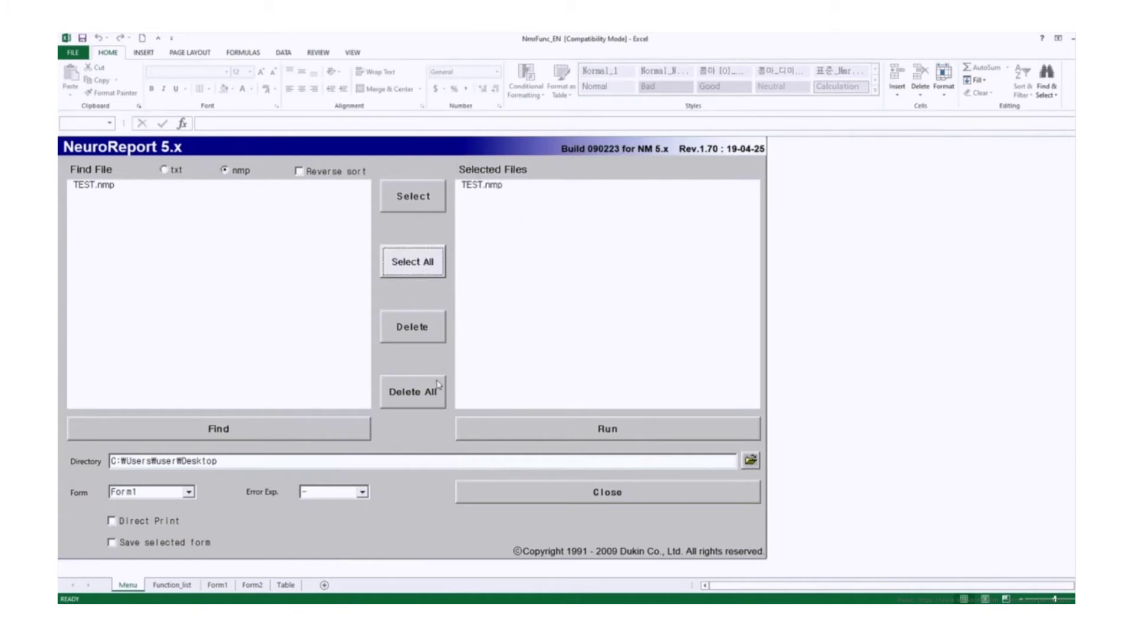
{"action": "left_click", "coordinate": [437, 389]}
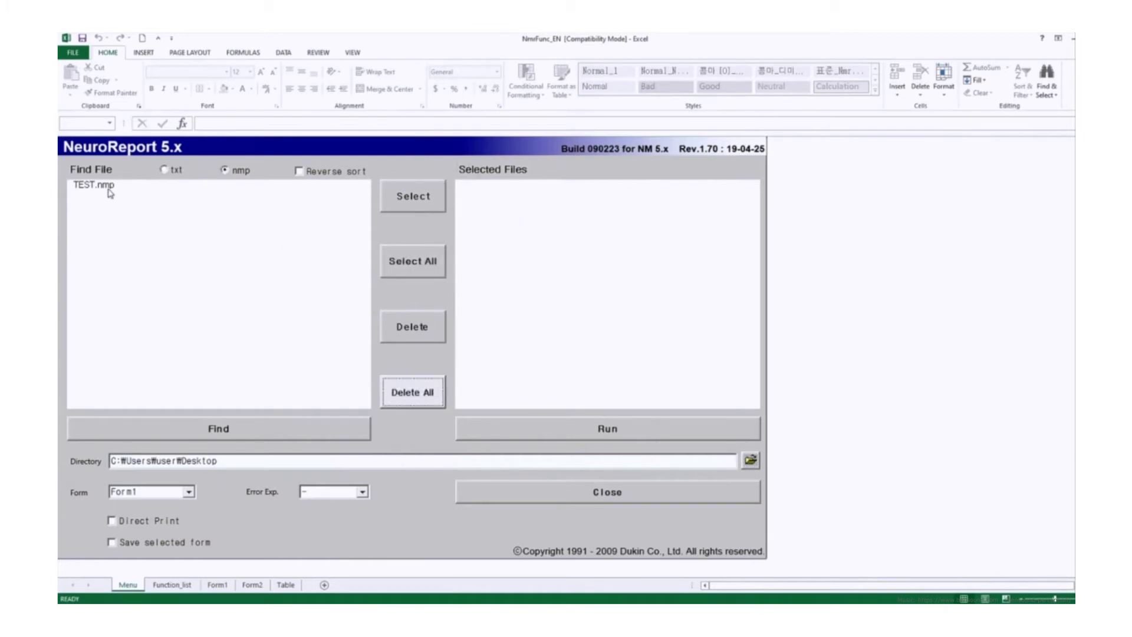
{"action": "left_click", "coordinate": [110, 186]}
{"action": "left_click", "coordinate": [401, 200]}
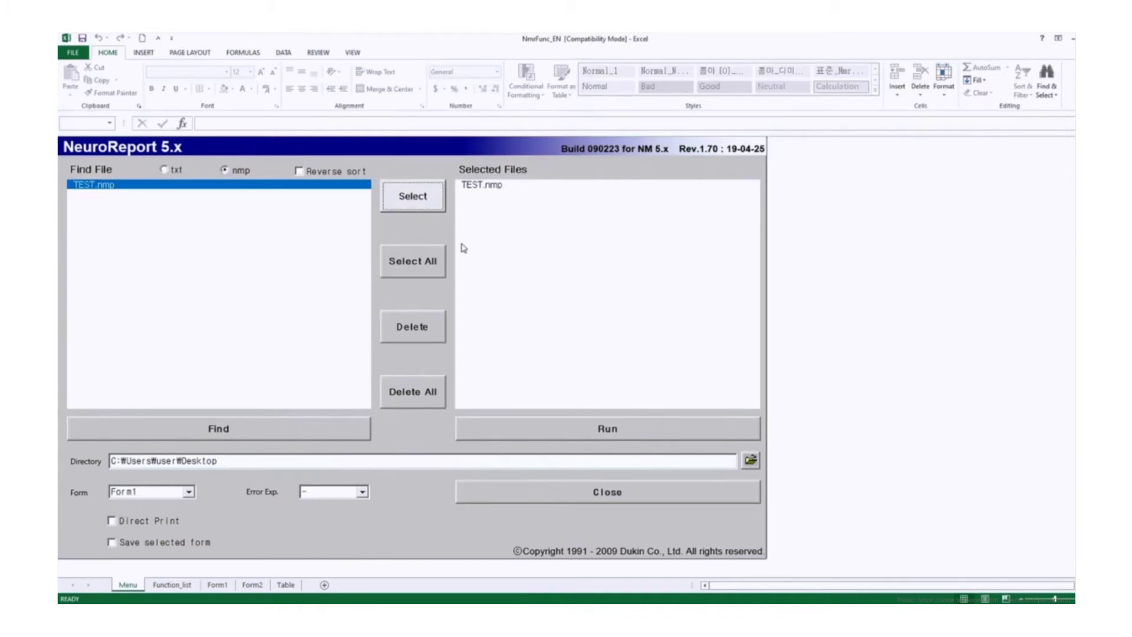
- Keep Form1 as the report form and run the report
{"action": "left_click", "coordinate": [189, 492]}
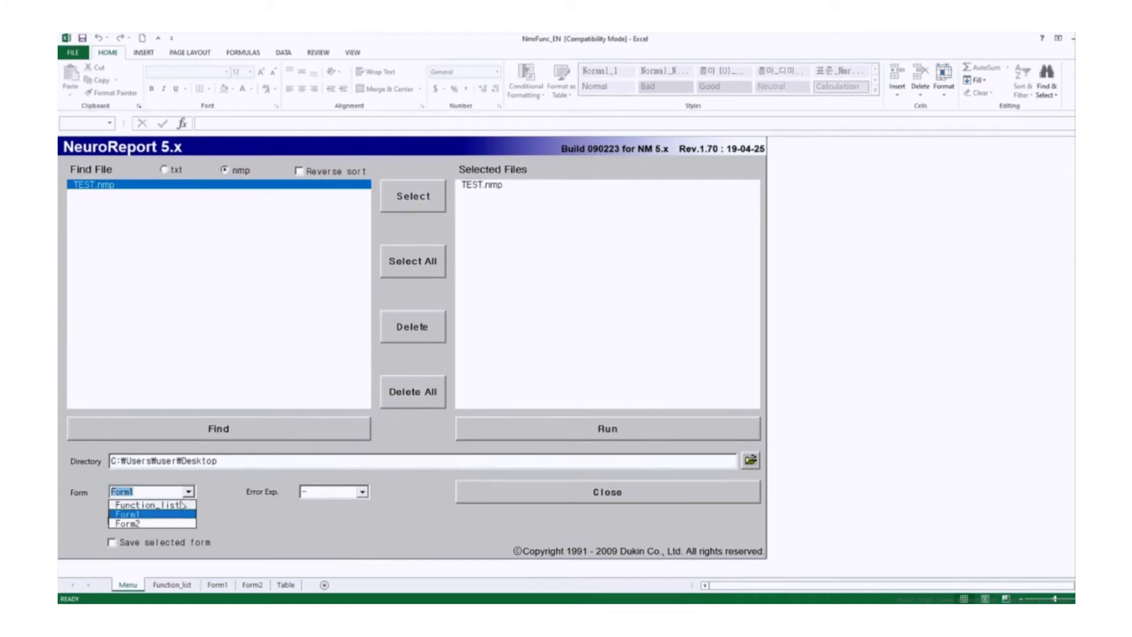
{"action": "left_click", "coordinate": [179, 515]}
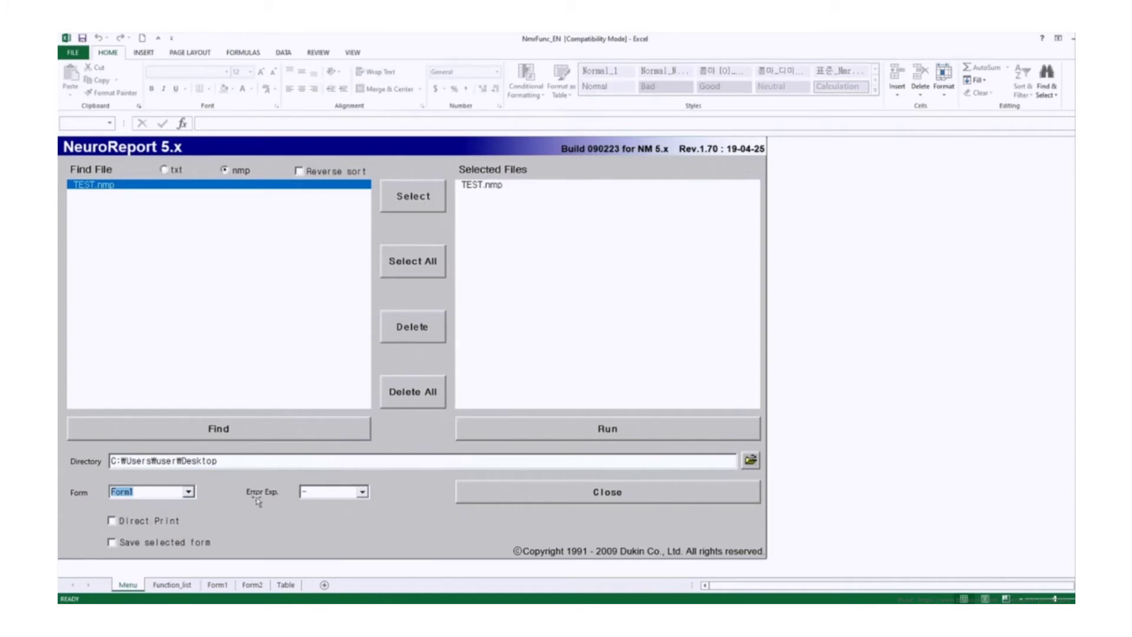
{"action": "left_click", "coordinate": [527, 440]}
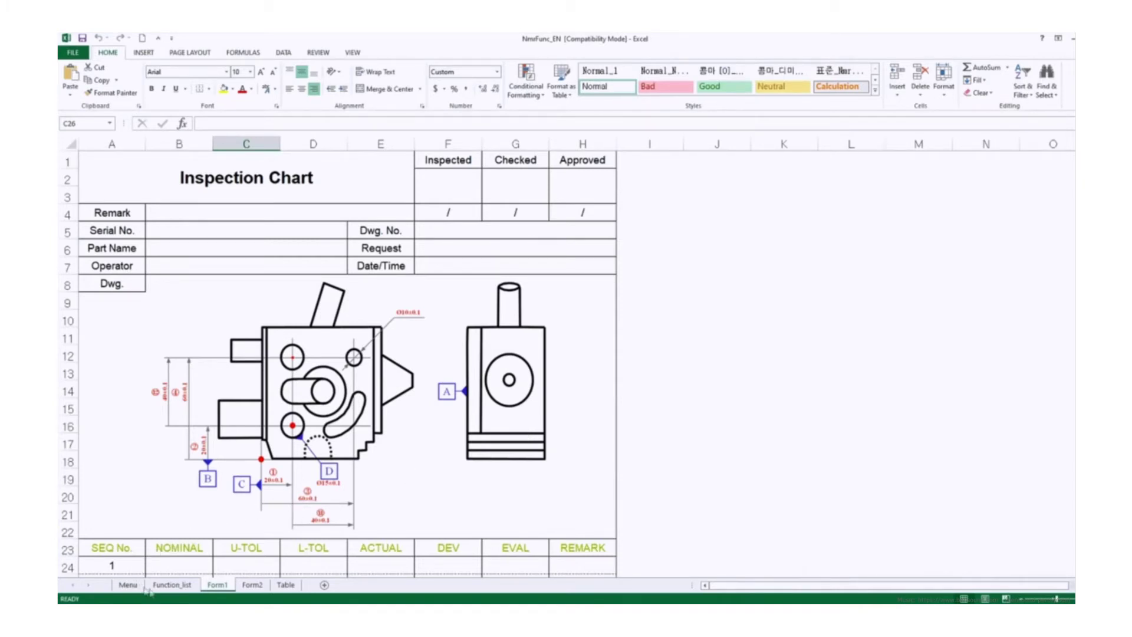
{"action": "left_click", "coordinate": [285, 585]}
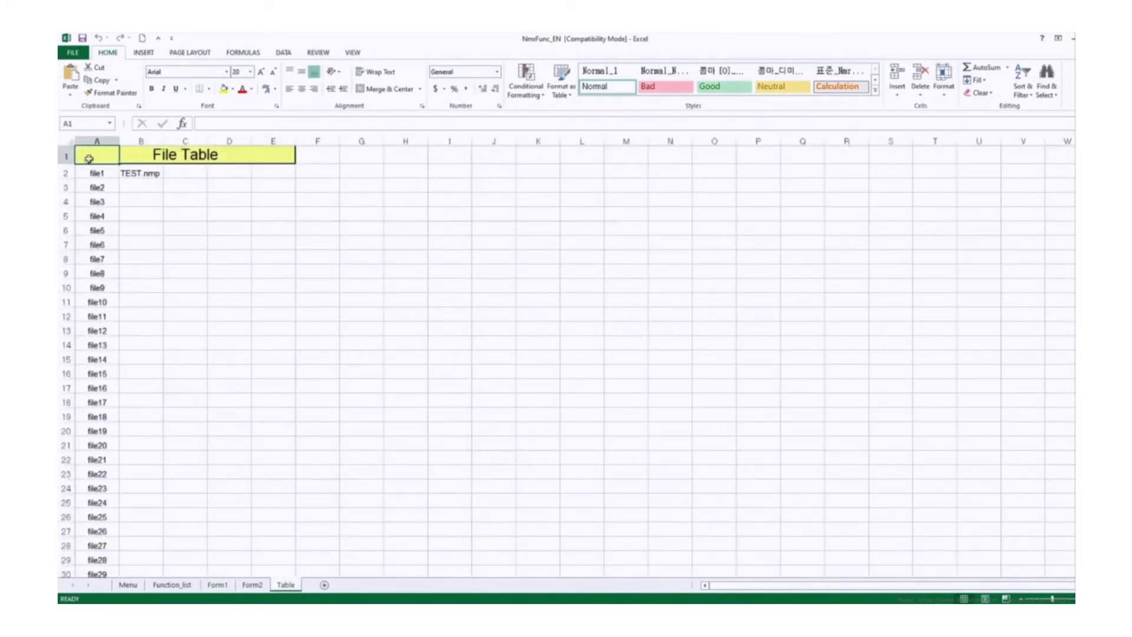
{"action": "left_click", "coordinate": [97, 175]}
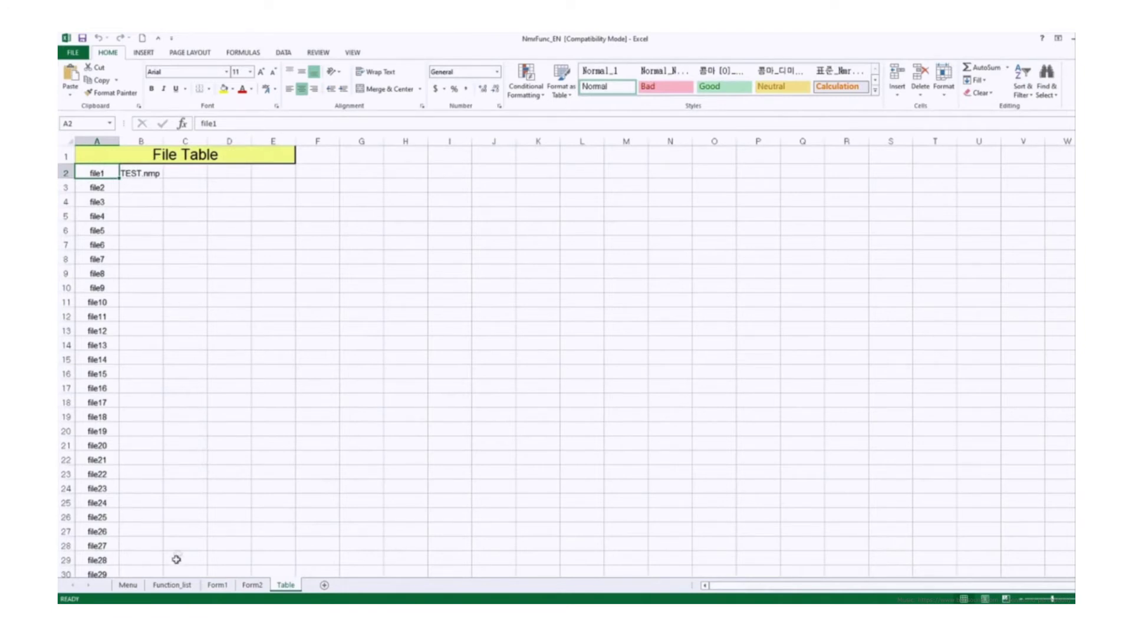
{"action": "left_click", "coordinate": [176, 585]}
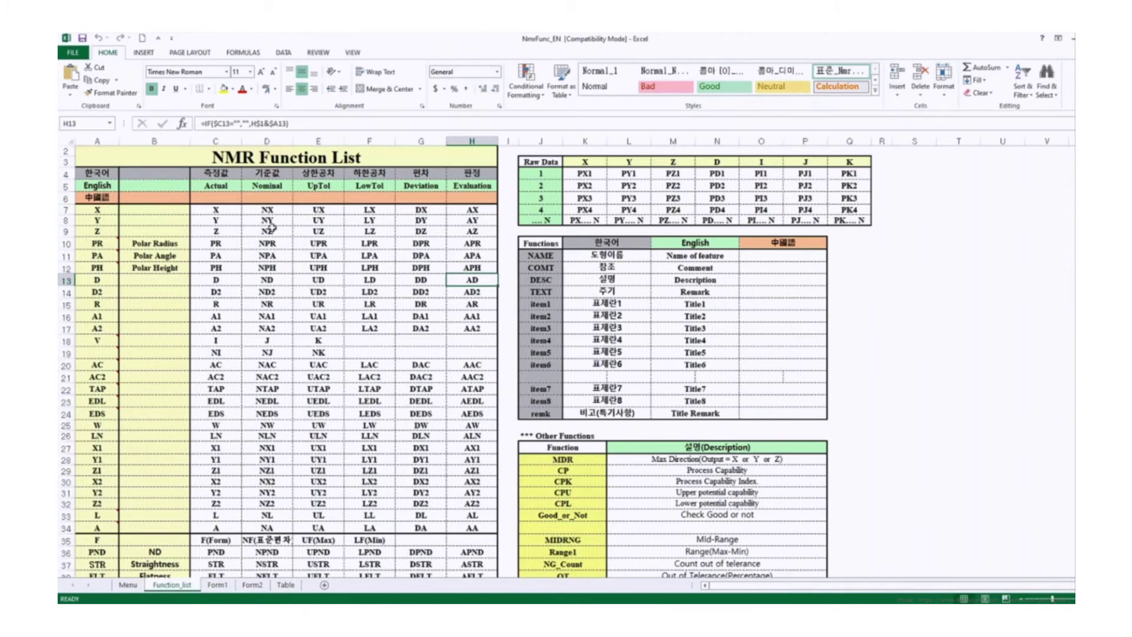
{"action": "left_click", "coordinate": [219, 211]}
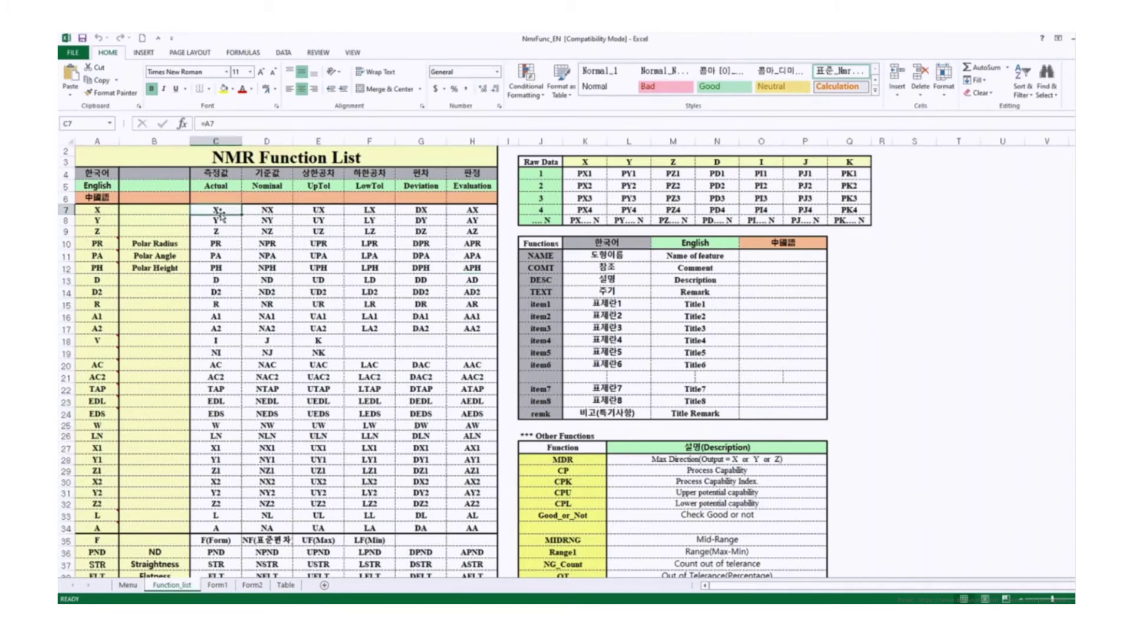
{"action": "left_click", "coordinate": [282, 211]}
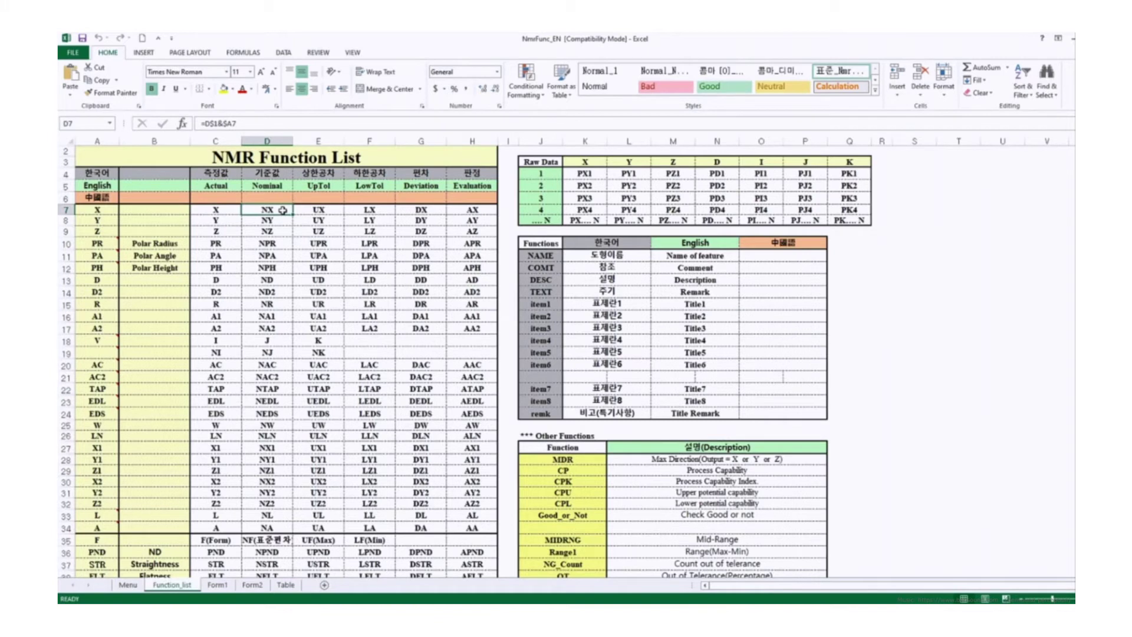
{"action": "left_click", "coordinate": [335, 210]}
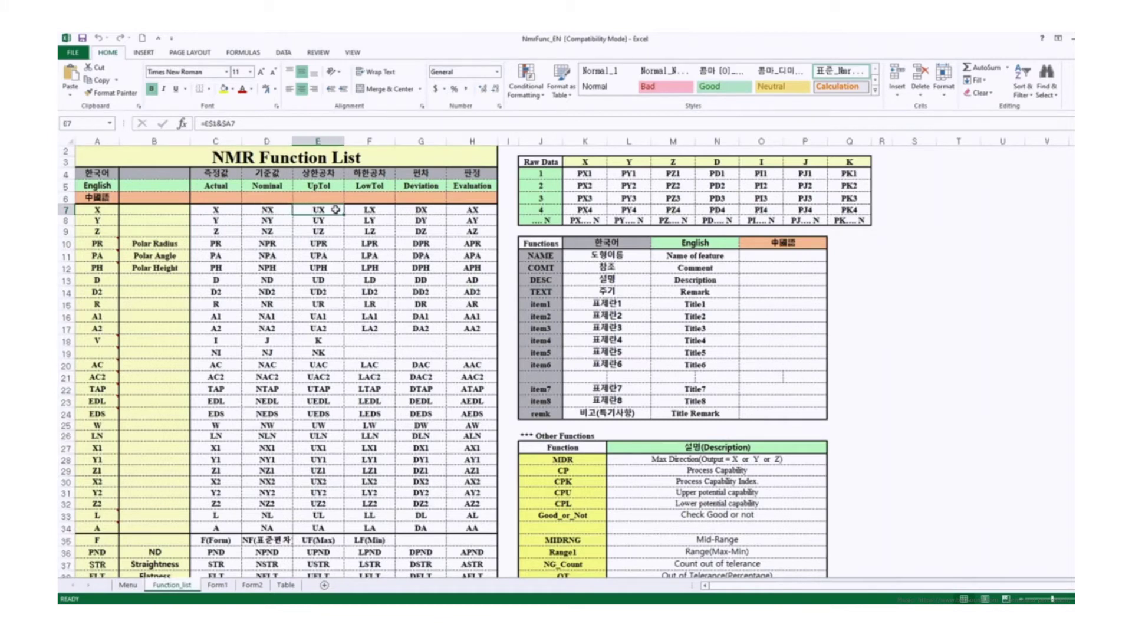
{"action": "left_click", "coordinate": [389, 211]}
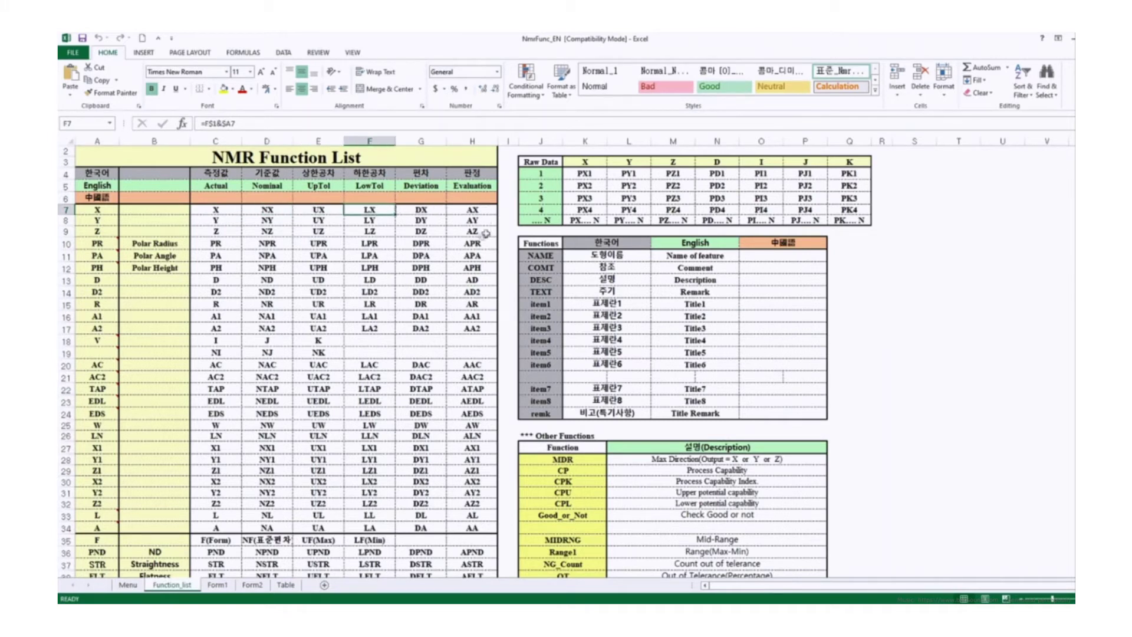
{"action": "left_click", "coordinate": [437, 211]}
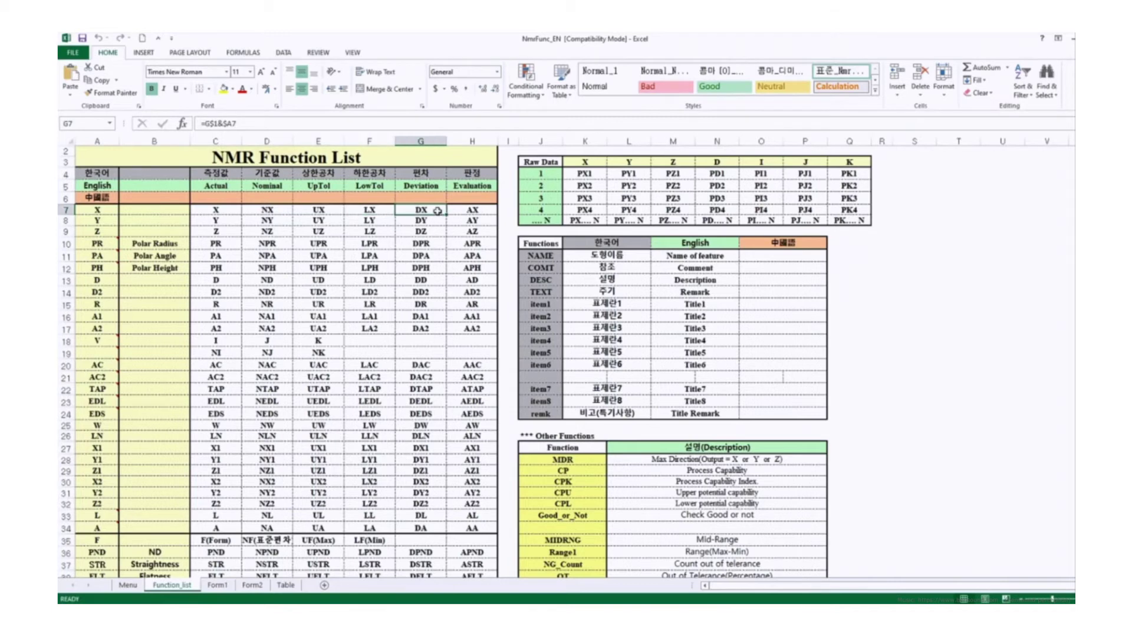
{"action": "left_click", "coordinate": [481, 210]}
{"action": "left_click", "coordinate": [217, 585]}
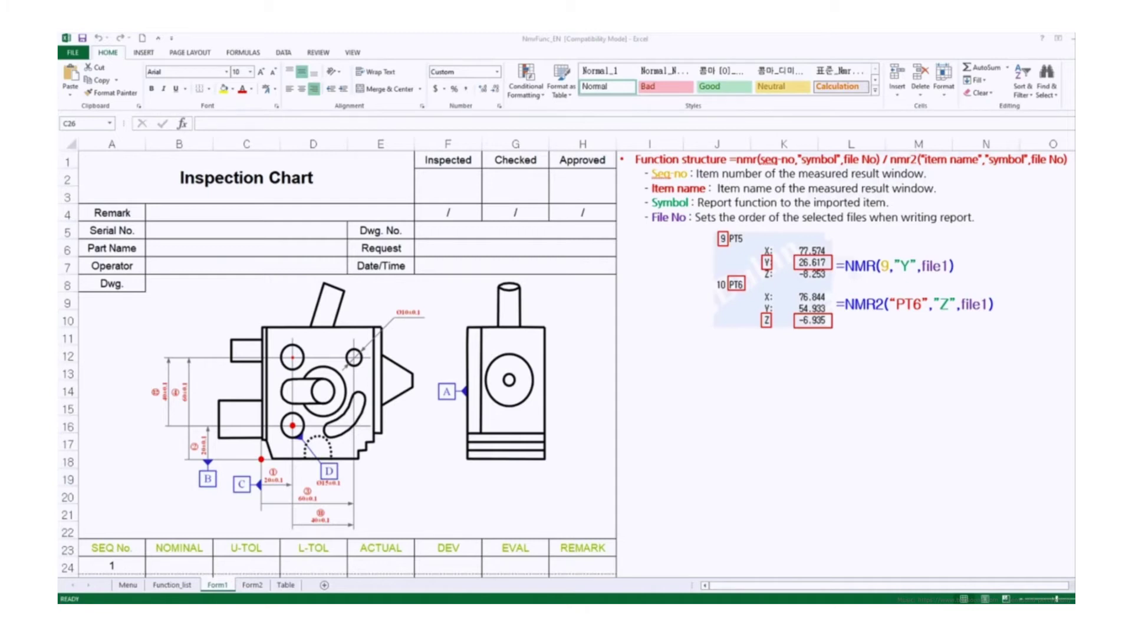
- Enter =NMR2("CR1","NX",FILE1) in B24 so it shows the 20.0000 nominal
{"action": "scroll", "coordinate": [177, 407], "scroll_direction": "down", "scroll_amount": 3}
{"action": "left_click", "coordinate": [178, 407]}
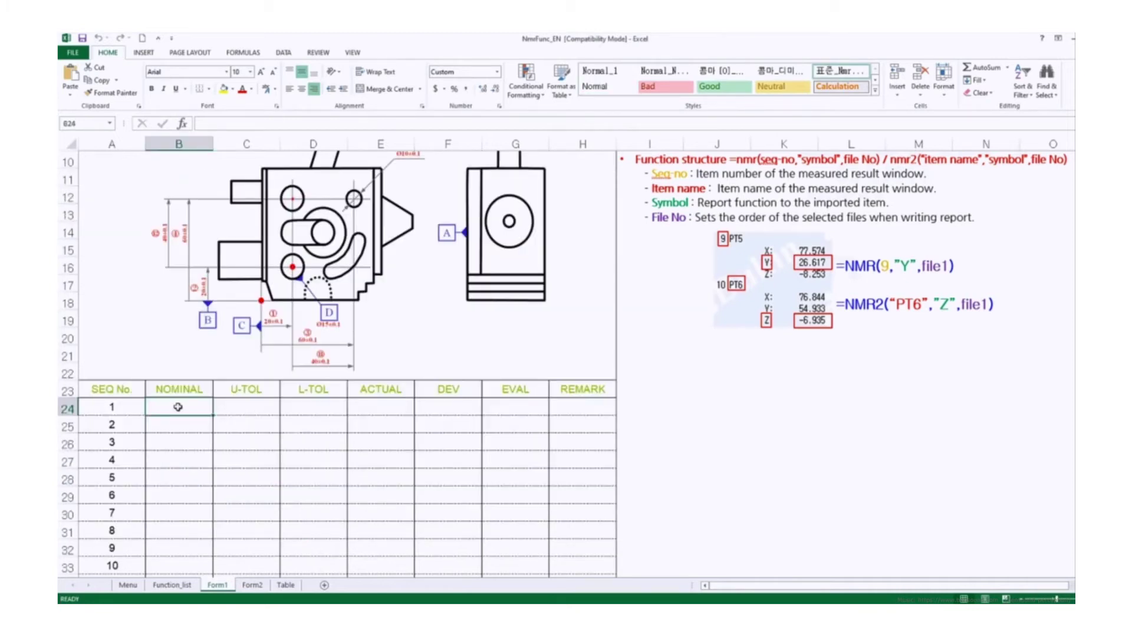
{"action": "type", "text": "="}
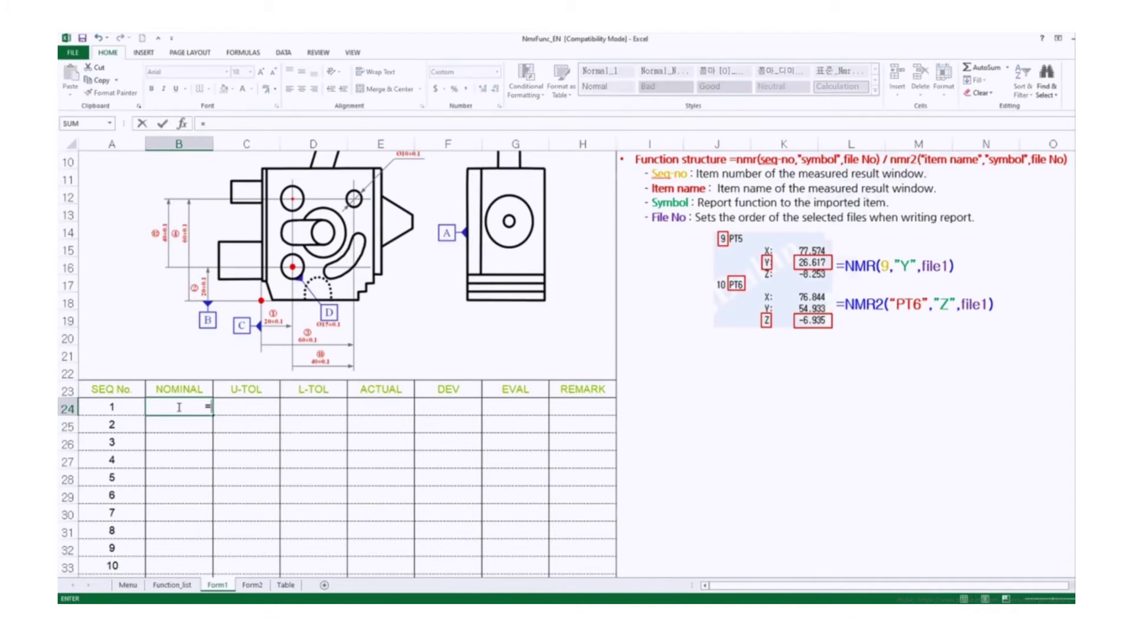
{"action": "type", "text": "NMR2(\"CR1\",\""}
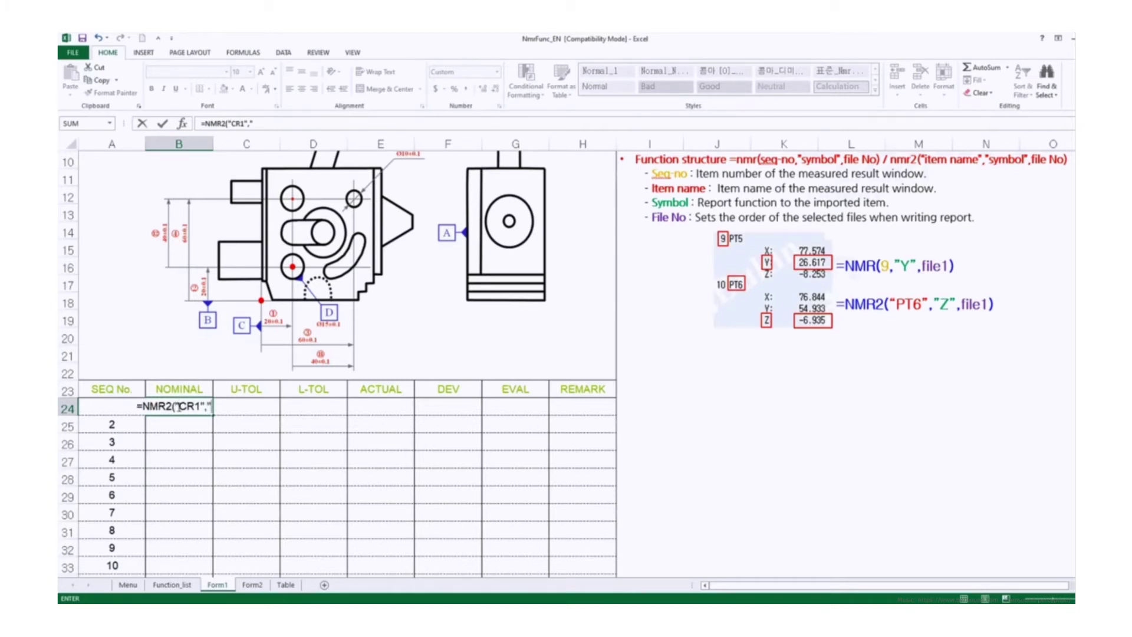
{"action": "type", "text": "NX"}
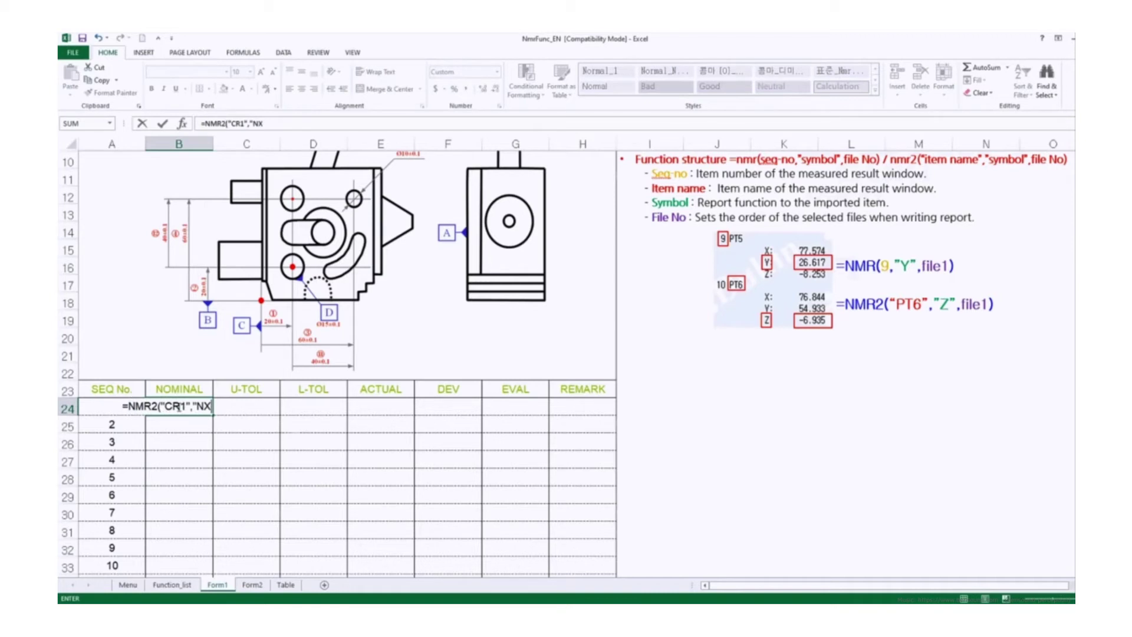
{"action": "type", "text": "\""}
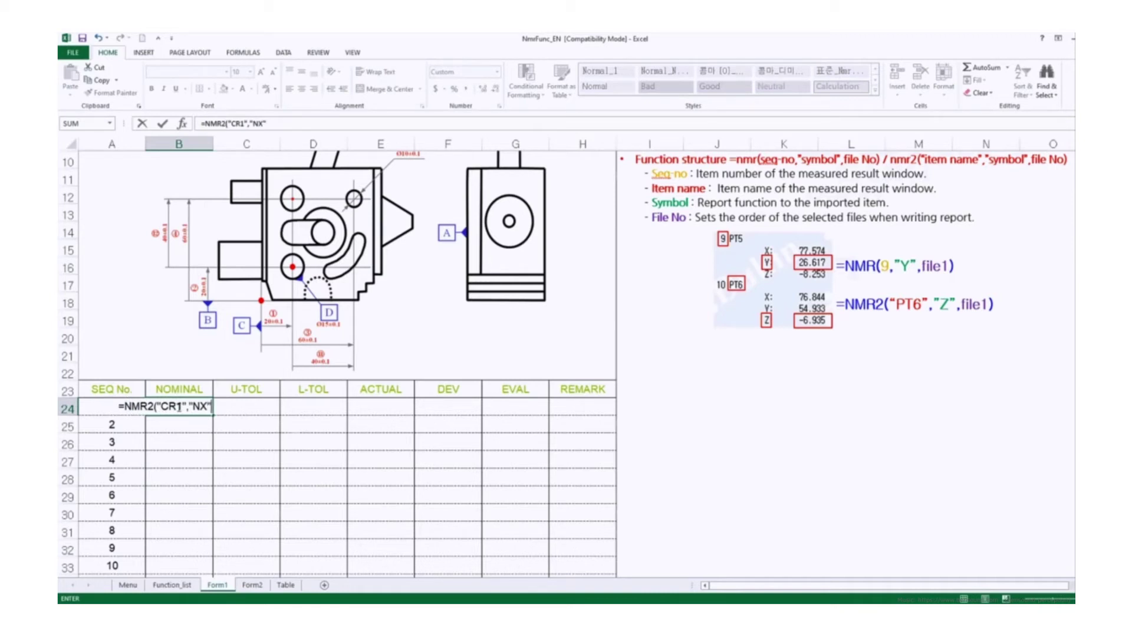
{"action": "type", "text": ",FILE1"}
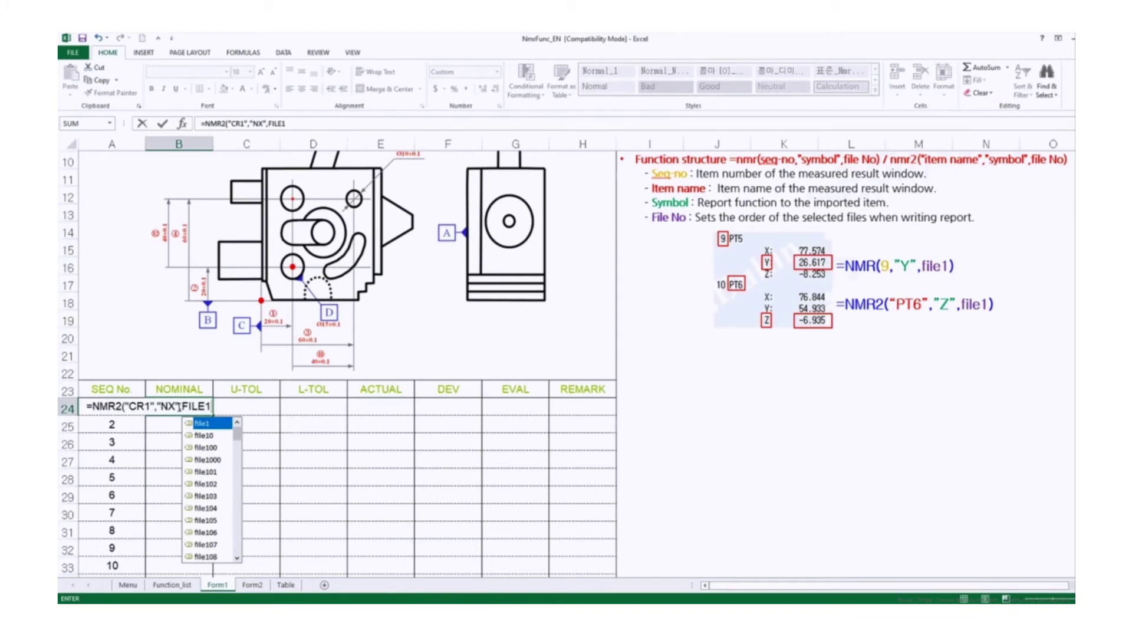
{"action": "type", "text": ")"}
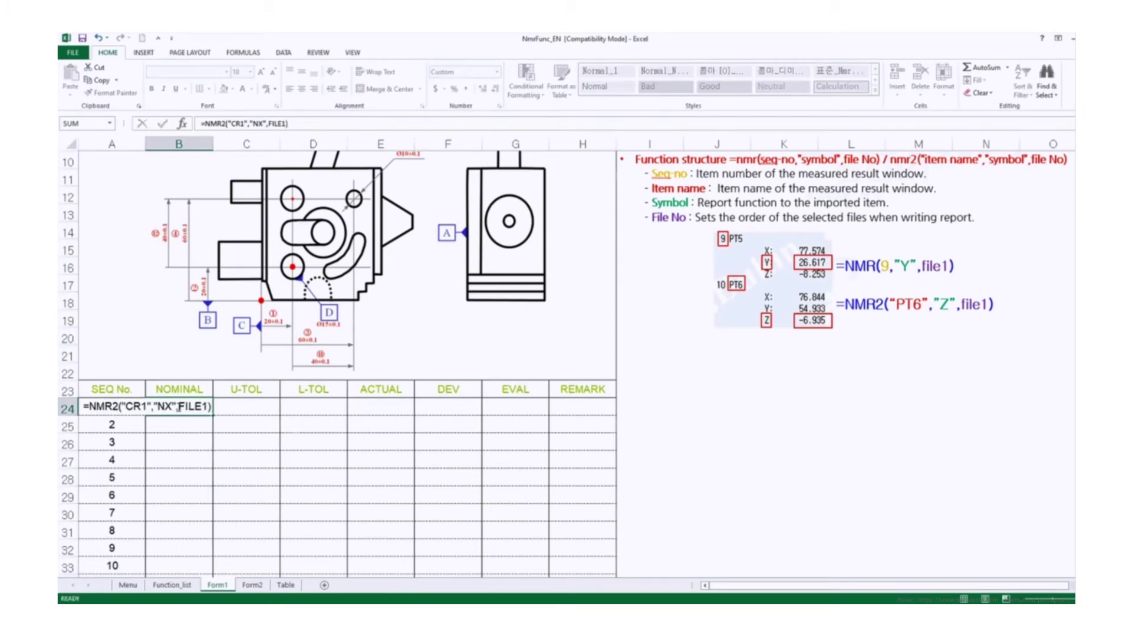
{"action": "key", "text": "Return"}
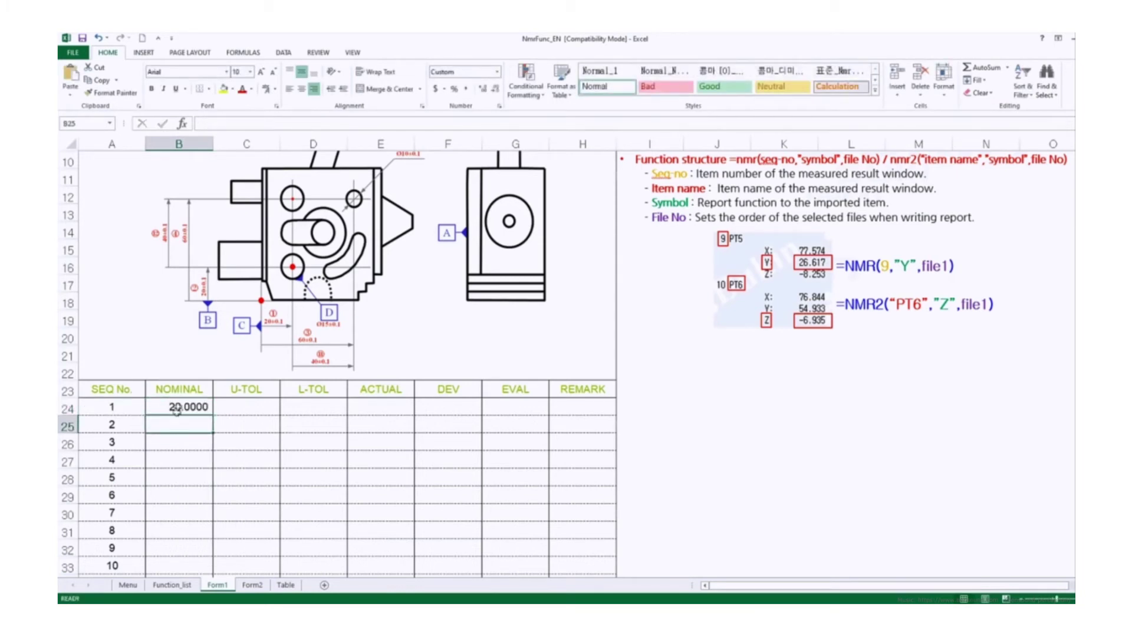
- Enter =NMR2("CR1","UX",FILE1) in C24, returning the 0.1000 upper tolerance
{"action": "left_click", "coordinate": [248, 406]}
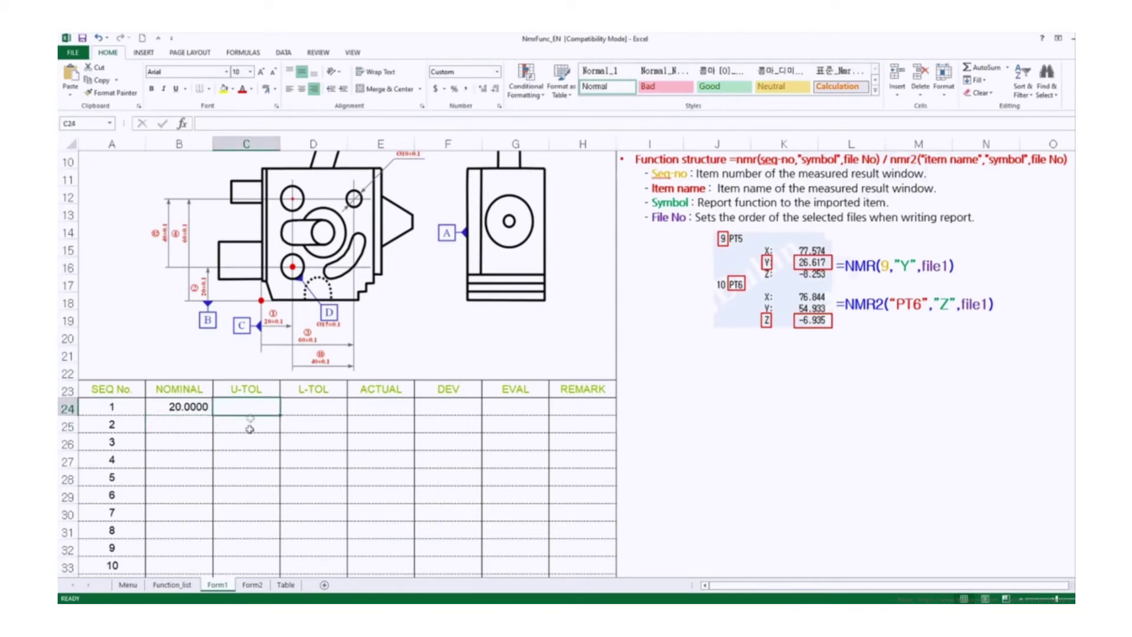
{"action": "type", "text": "=N"}
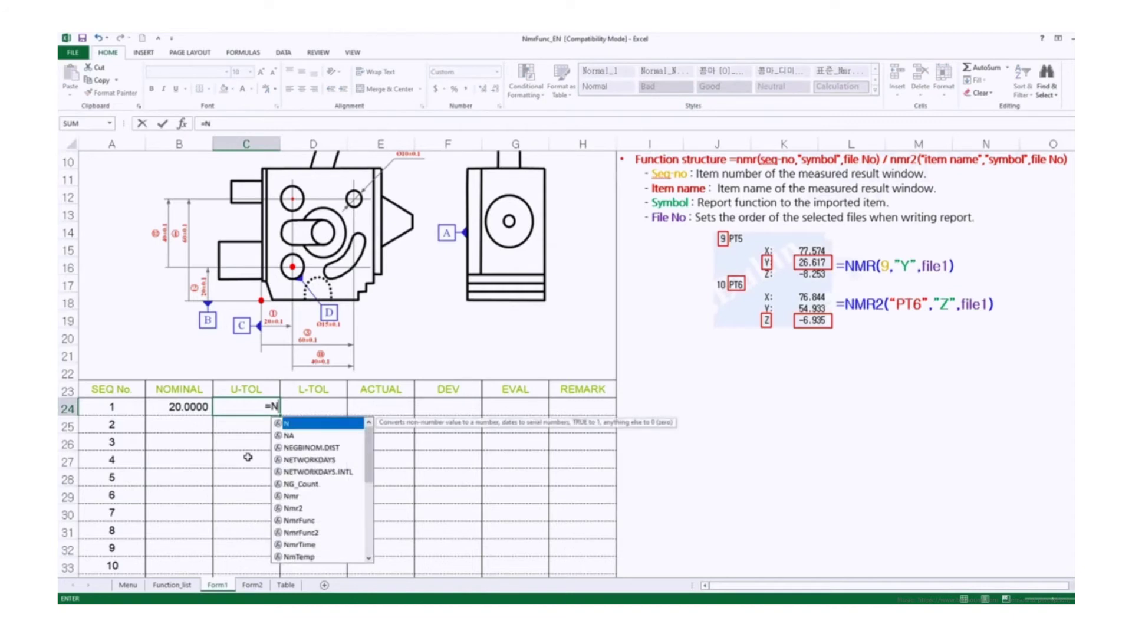
{"action": "type", "text": "MR2("}
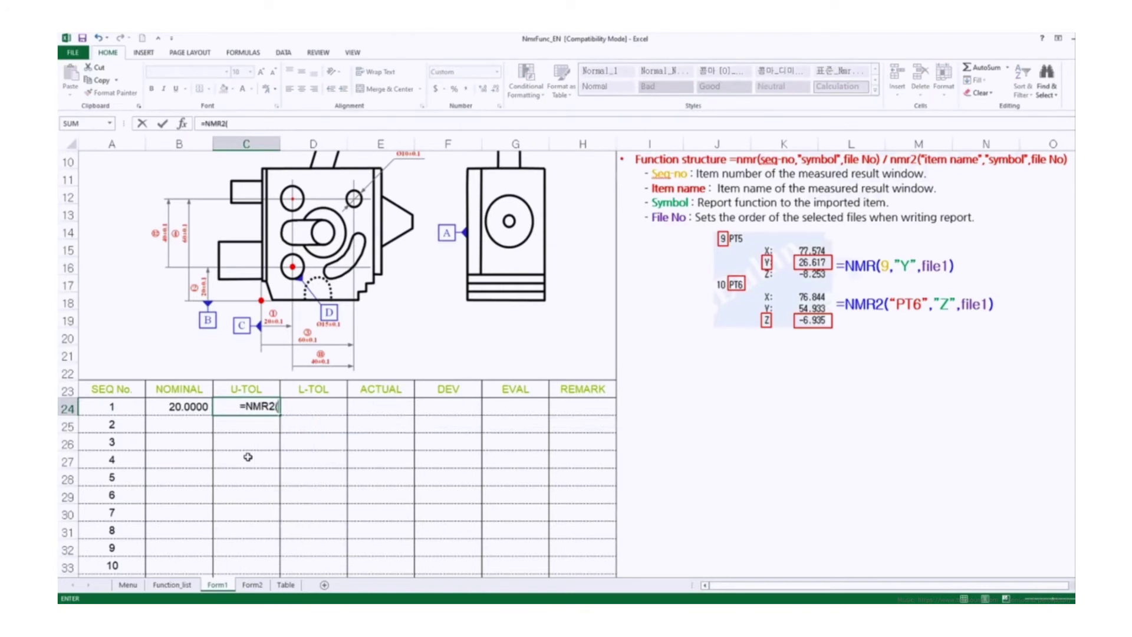
{"action": "type", "text": "\"CR1\""}
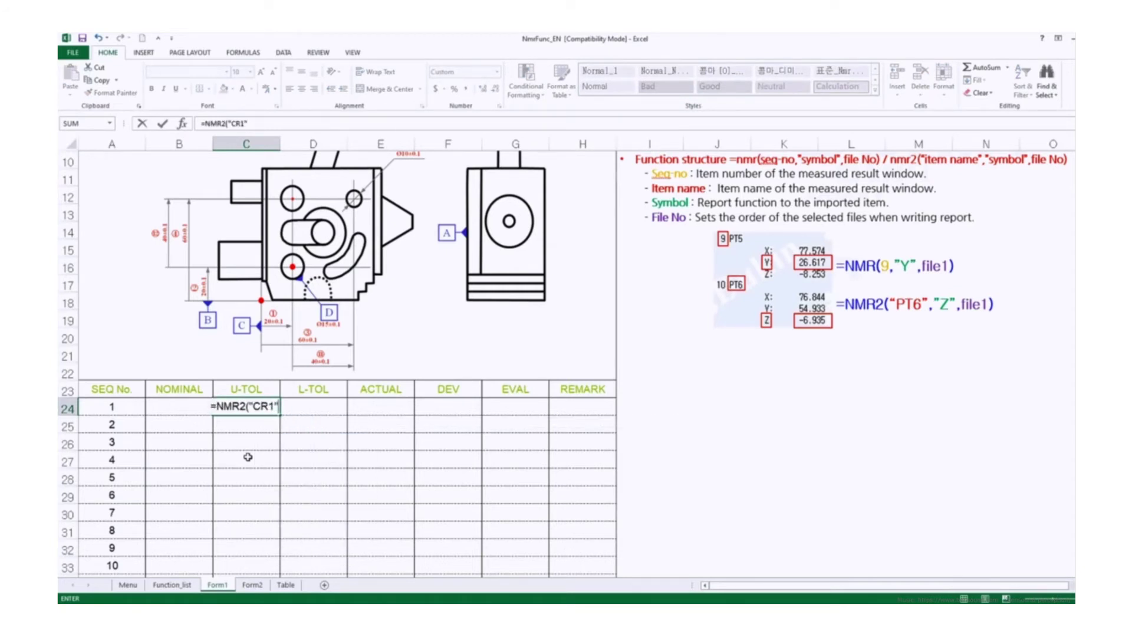
{"action": "type", "text": ",\"UX"}
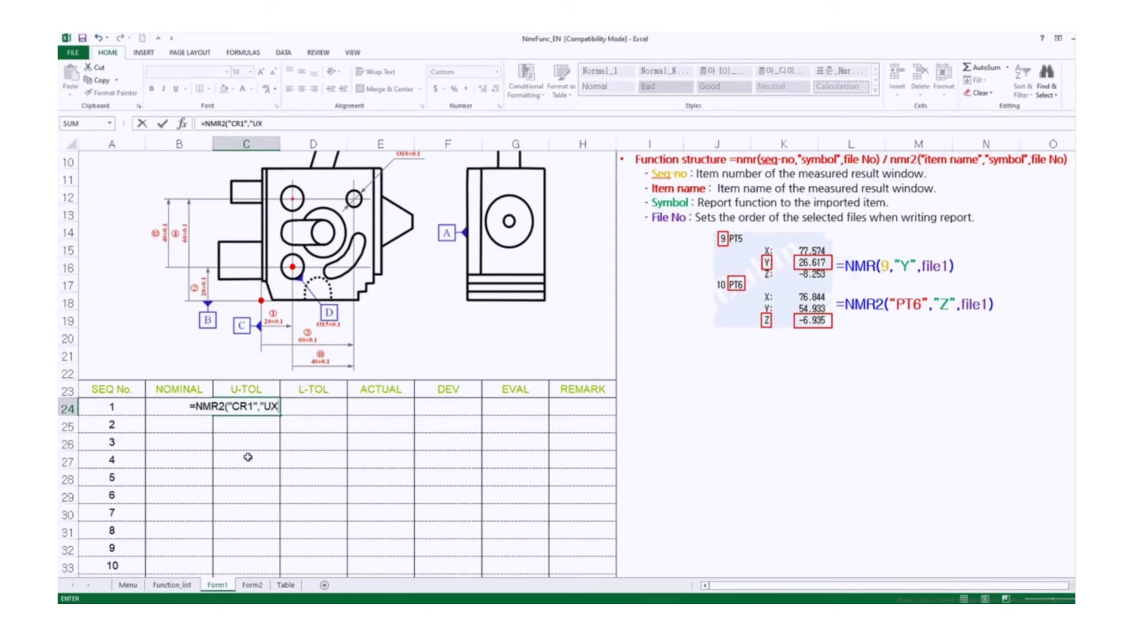
{"action": "type", "text": "\","}
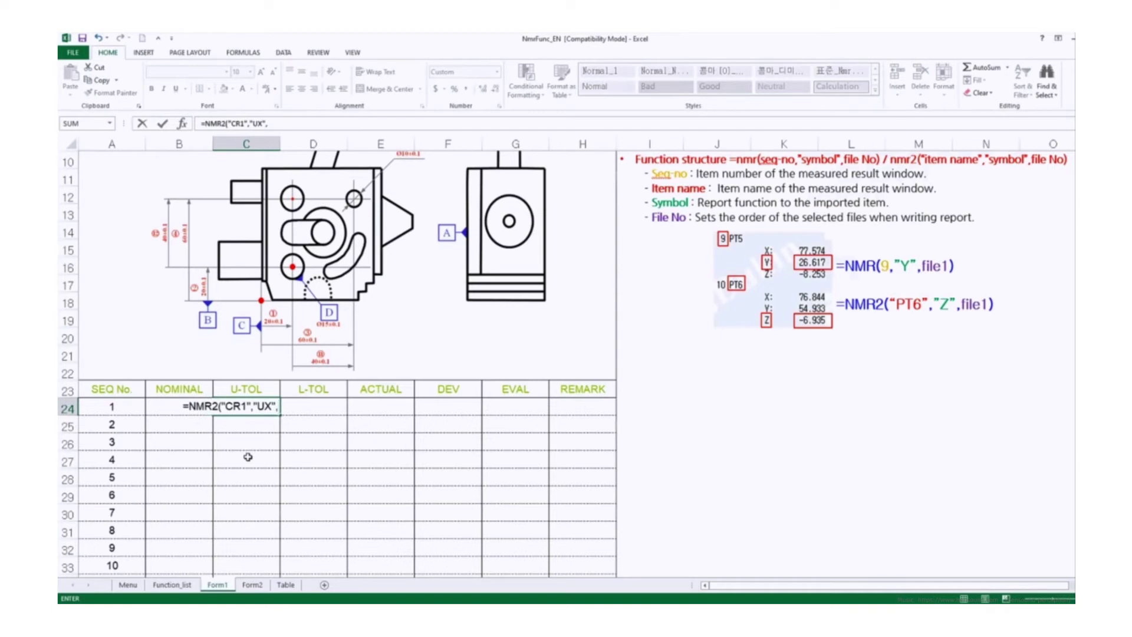
{"action": "type", "text": "FILE1)"}
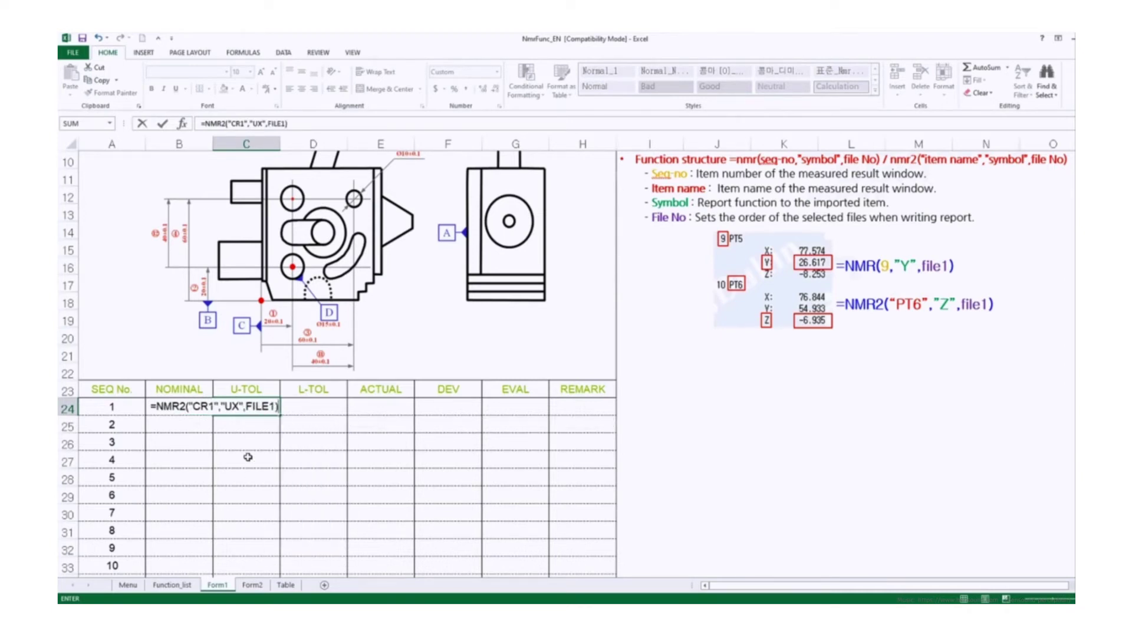
{"action": "key", "text": "Return"}
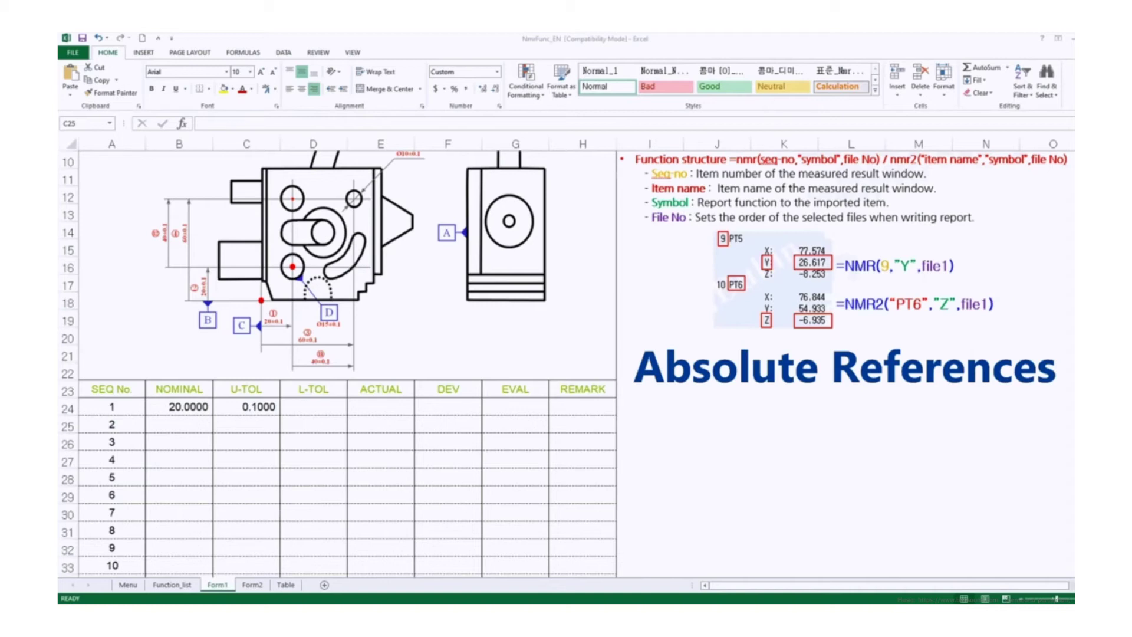
- Enter CR1 in cells I25, I26 and I27 beside the chart
{"action": "left_click", "coordinate": [653, 426]}
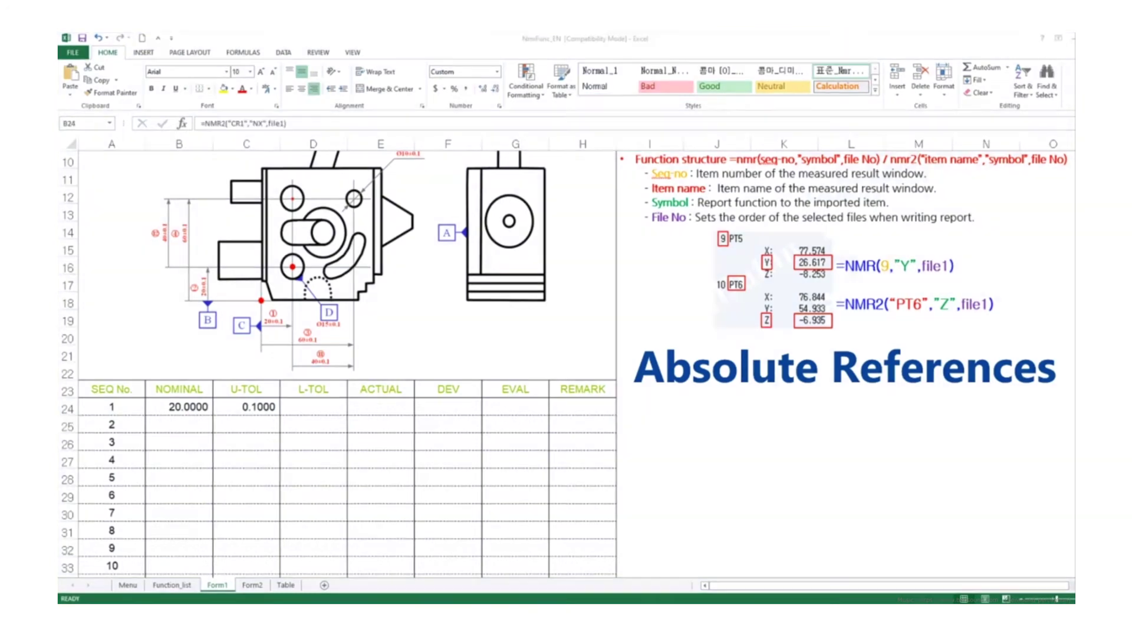
{"action": "left_click", "coordinate": [664, 423]}
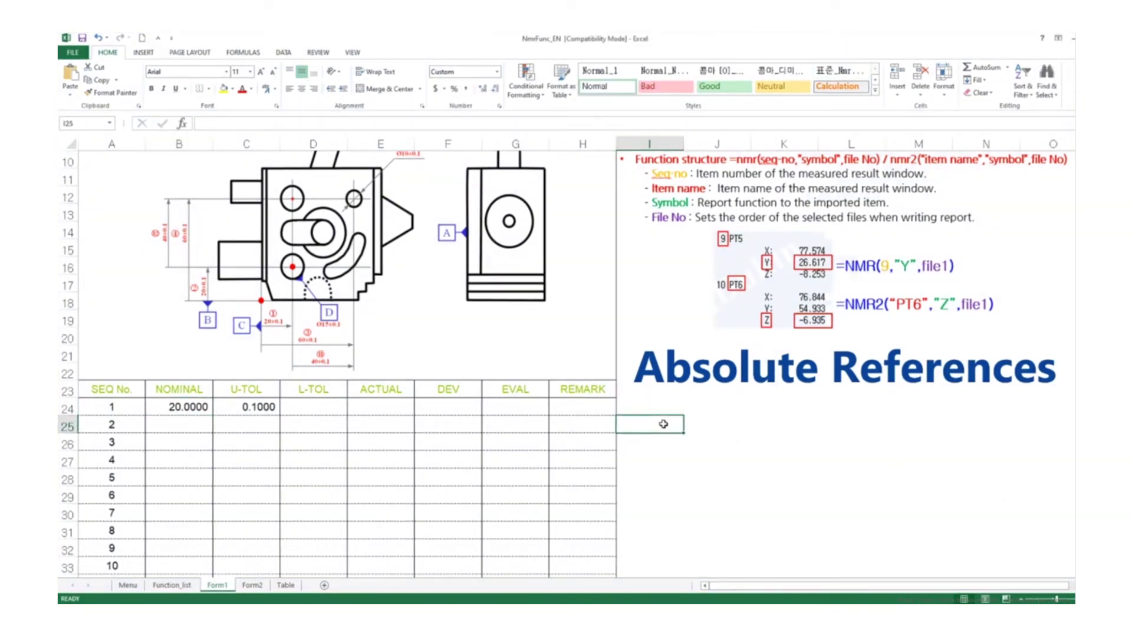
{"action": "type", "text": "CR1"}
{"action": "key", "text": "Return"}
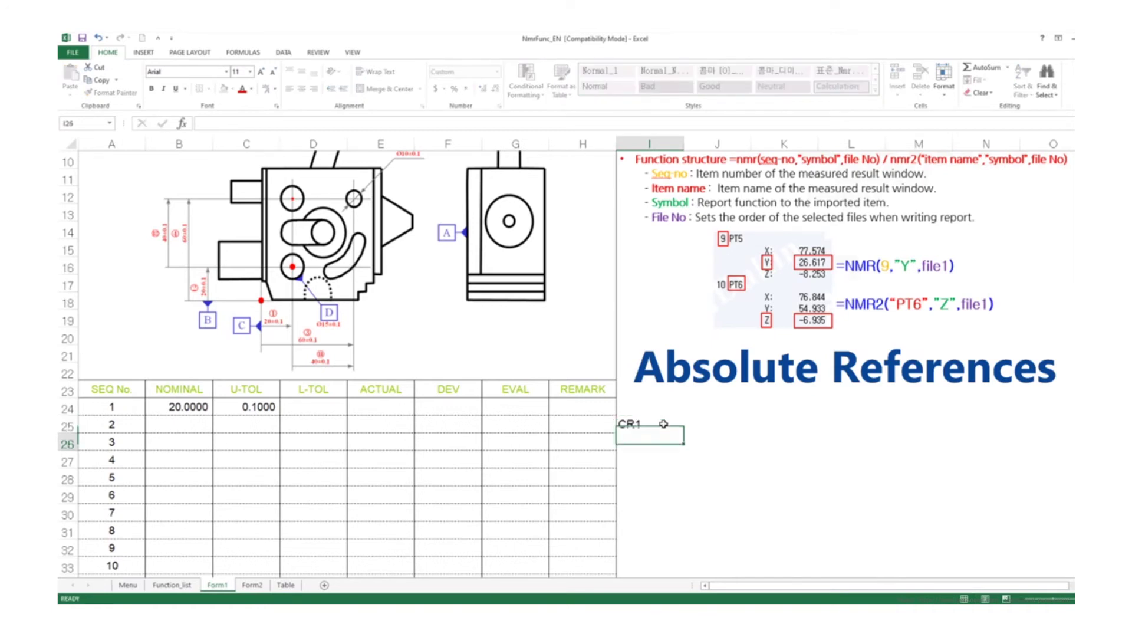
{"action": "type", "text": "CR1"}
{"action": "key", "text": "Return"}
{"action": "type", "text": "CR1"}
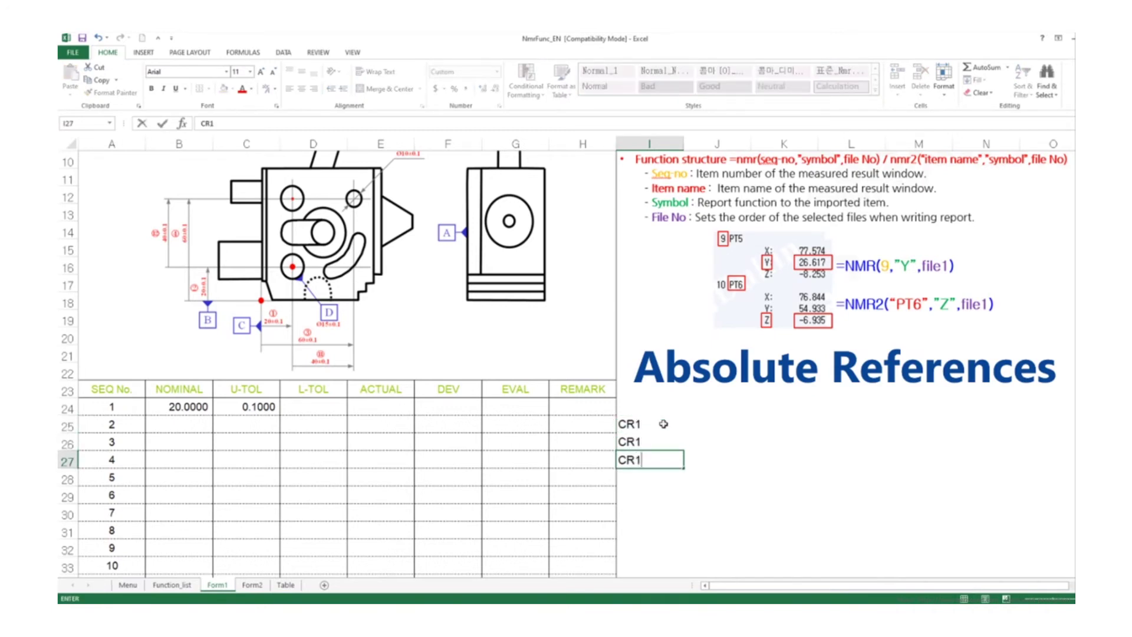
{"action": "key", "text": "Return"}
- Fill J25:J27 with NX, NY, ND and K25:K27 with UX, UY, UD
{"action": "key", "text": "Up"}
{"action": "key", "text": "Up"}
{"action": "key", "text": "Up"}
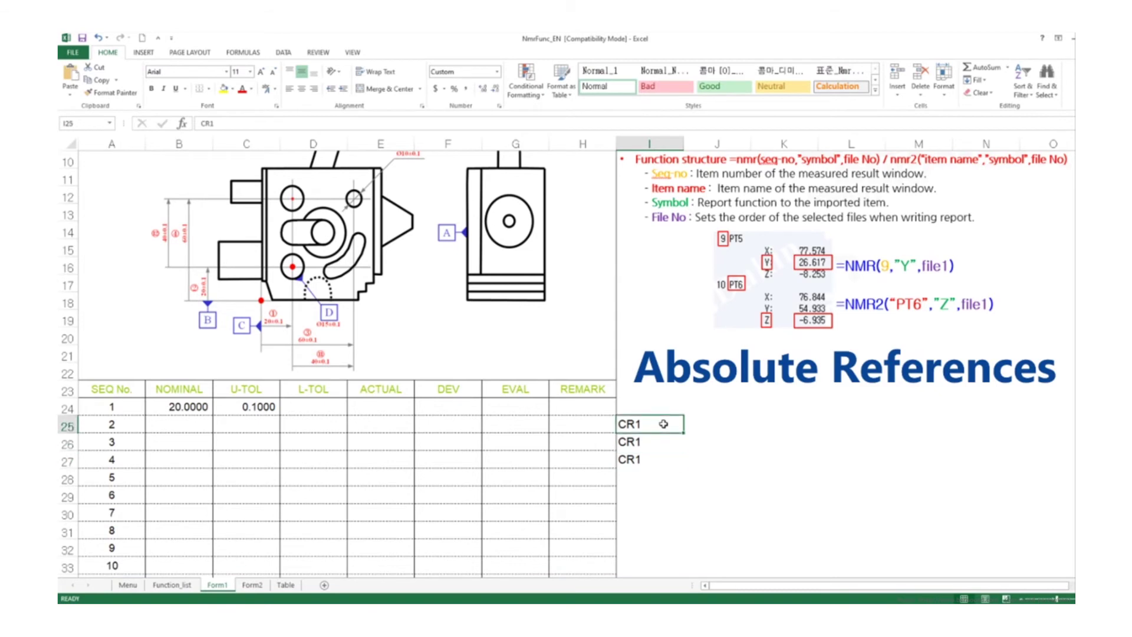
{"action": "key", "text": "Right"}
{"action": "type", "text": "NX"}
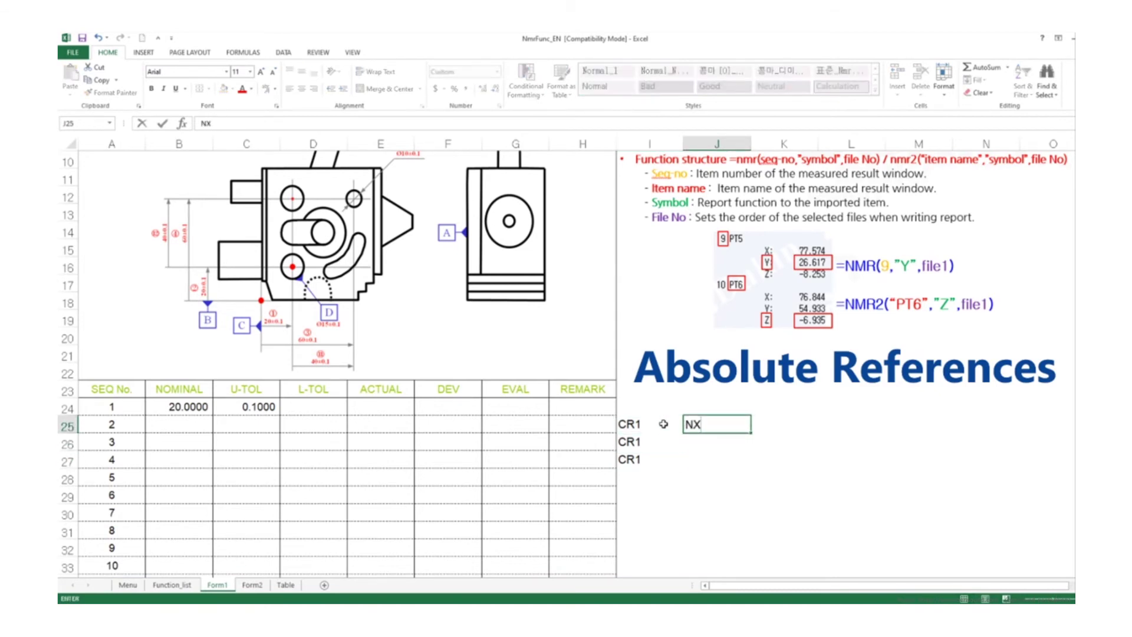
{"action": "key", "text": "Return"}
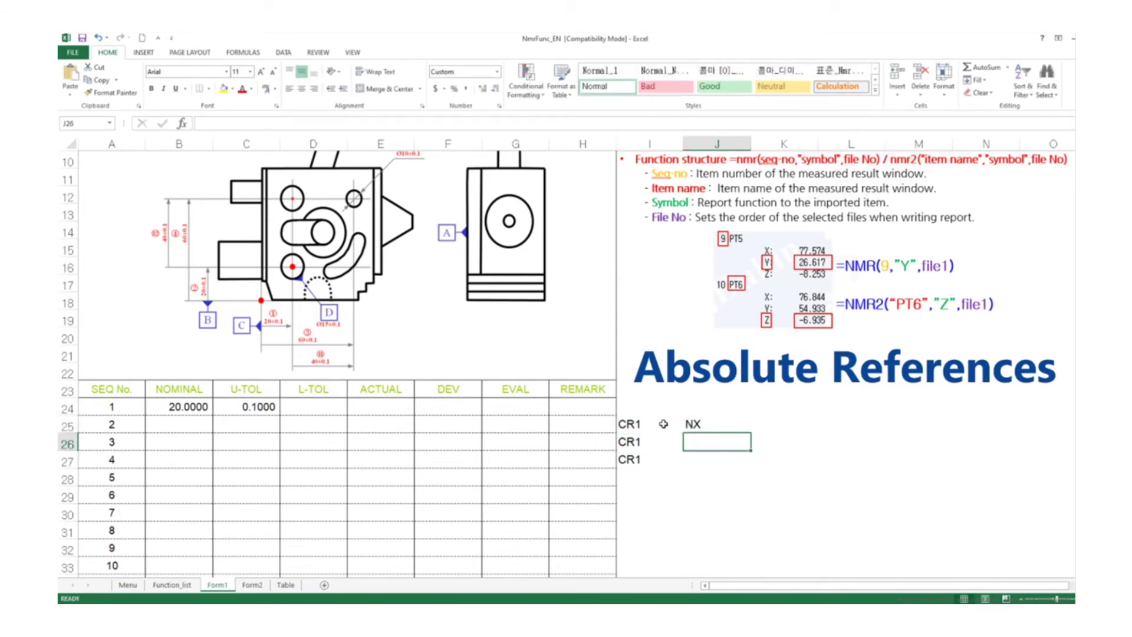
{"action": "type", "text": "NY"}
{"action": "key", "text": "Return"}
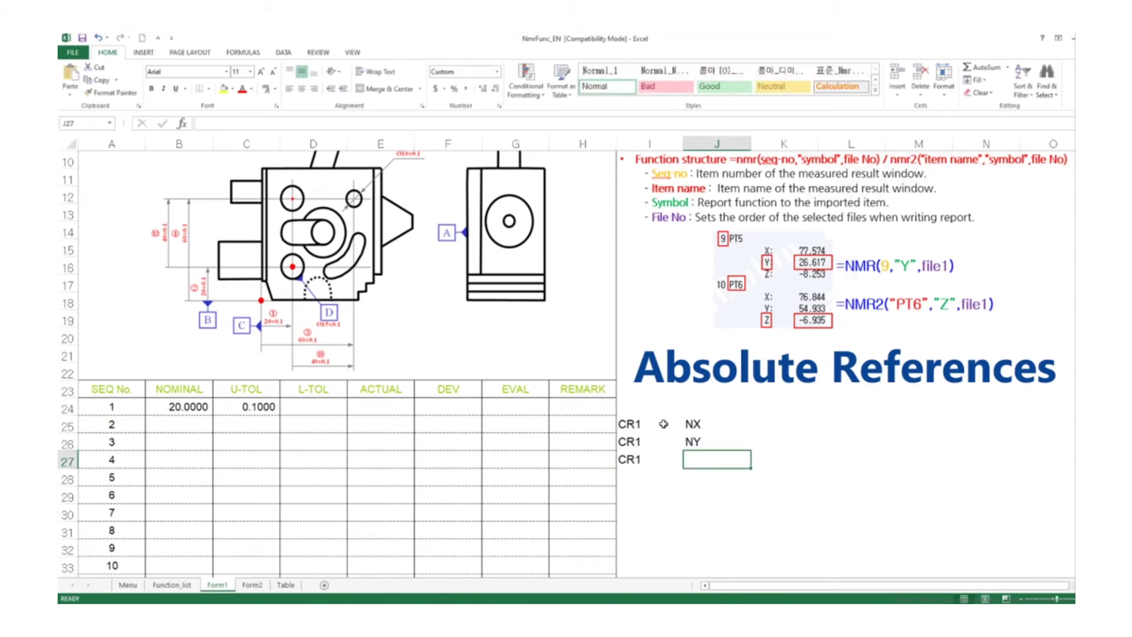
{"action": "type", "text": "ND"}
{"action": "key", "text": "Return"}
{"action": "key", "text": "Up"}
{"action": "key", "text": "Up"}
{"action": "key", "text": "Up"}
{"action": "key", "text": "Right"}
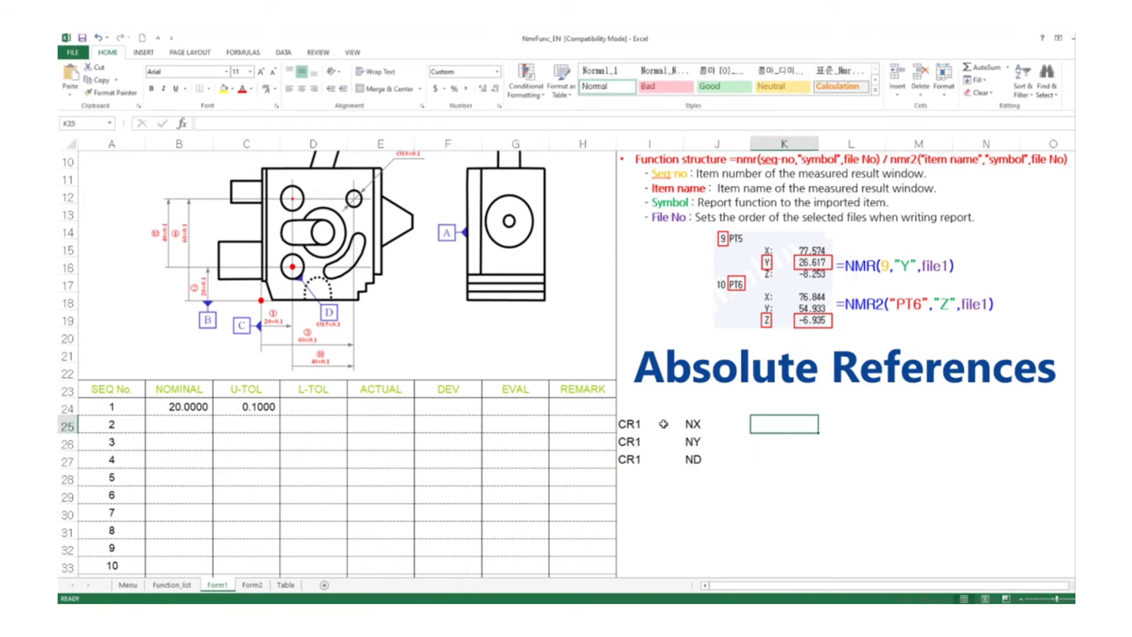
{"action": "type", "text": "UX"}
{"action": "key", "text": "Return"}
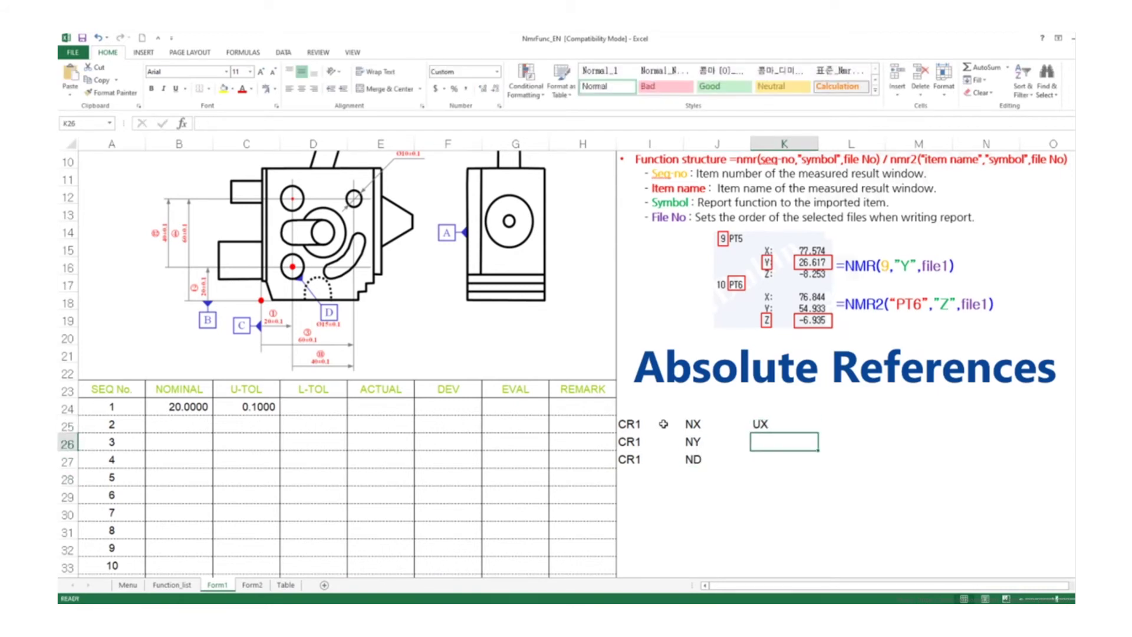
{"action": "type", "text": "UY"}
{"action": "key", "text": "Return"}
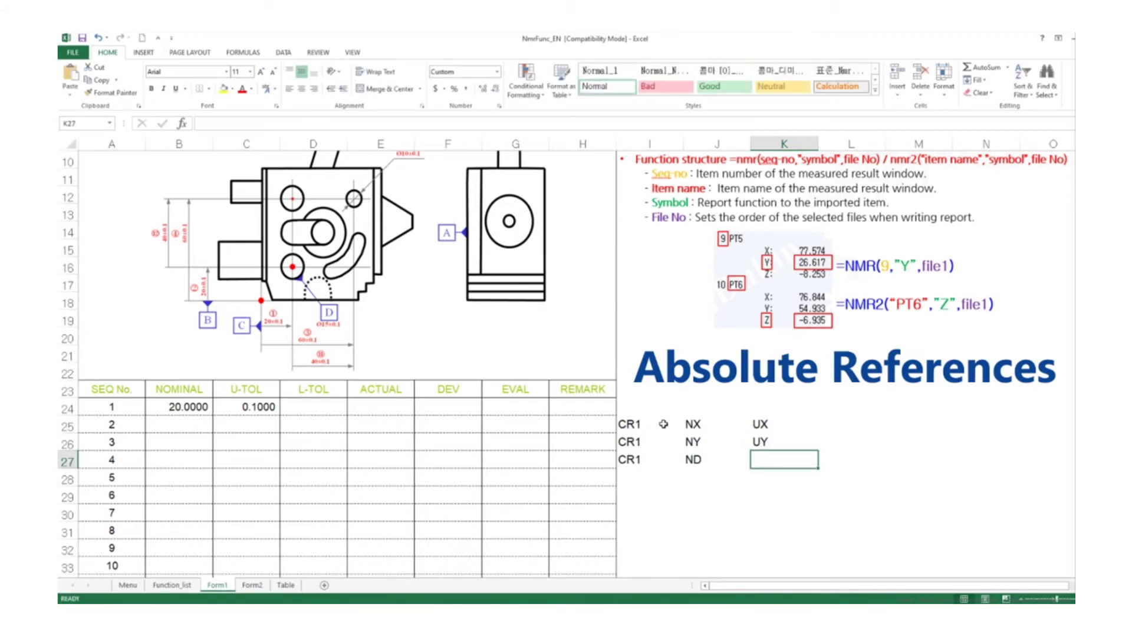
{"action": "type", "text": "UD"}
{"action": "key", "text": "Return"}
- Fill L25:L27 with LX, LY, LD and M25:M27 with X, Y, D
{"action": "key", "text": "Up"}
{"action": "key", "text": "Right"}
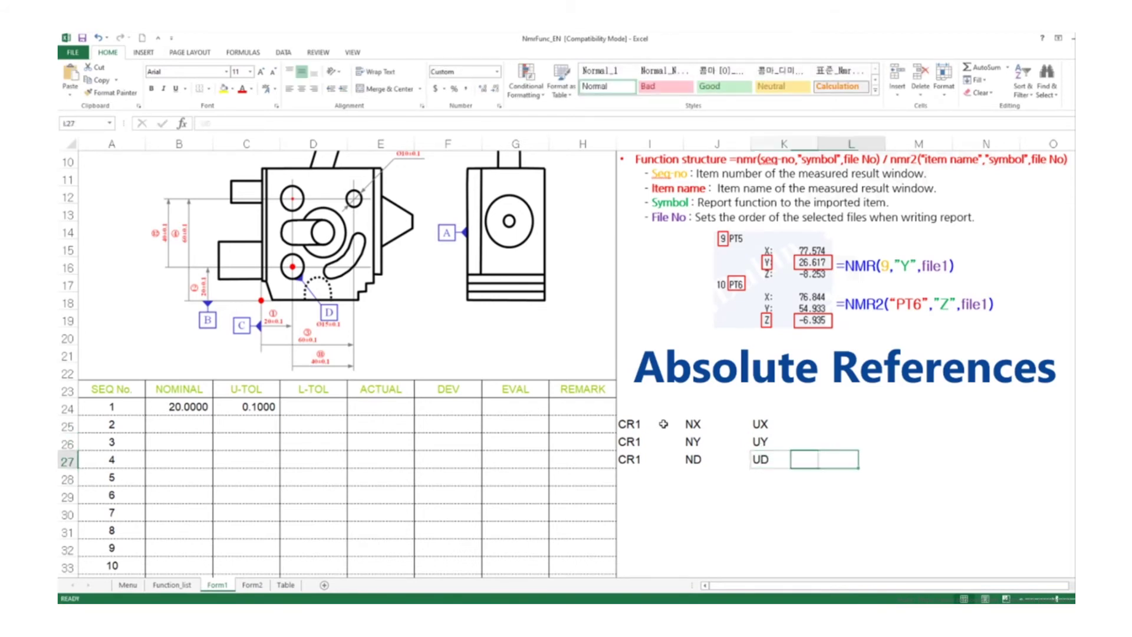
{"action": "key", "text": "Right"}
{"action": "key", "text": "Up"}
{"action": "key", "text": "Left"}
{"action": "key", "text": "Up"}
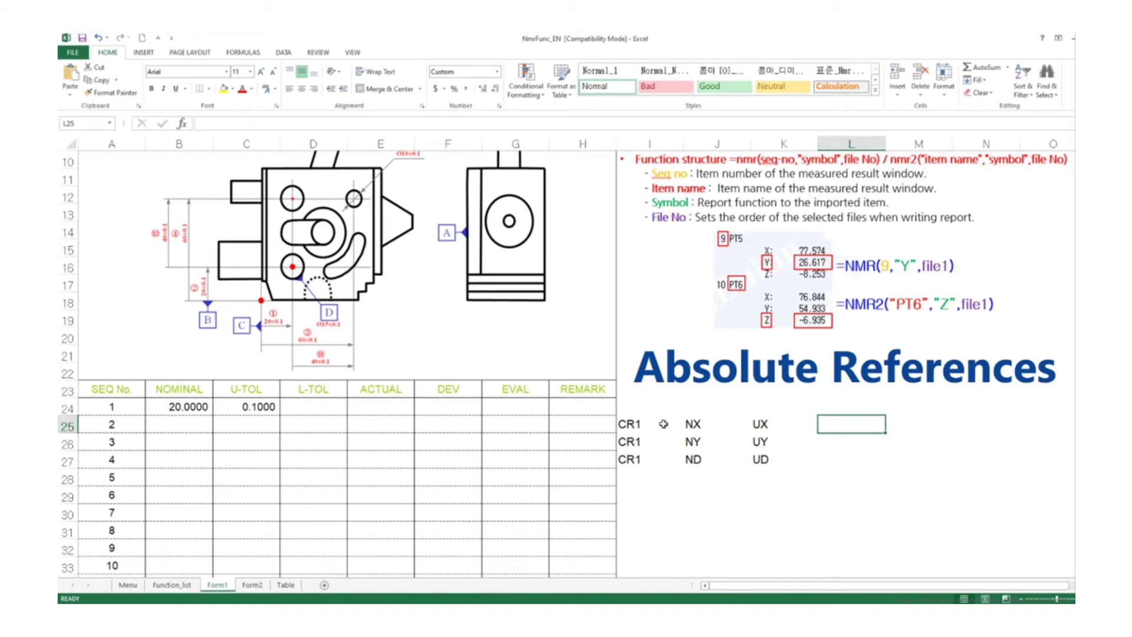
{"action": "type", "text": "LX"}
{"action": "key", "text": "Return"}
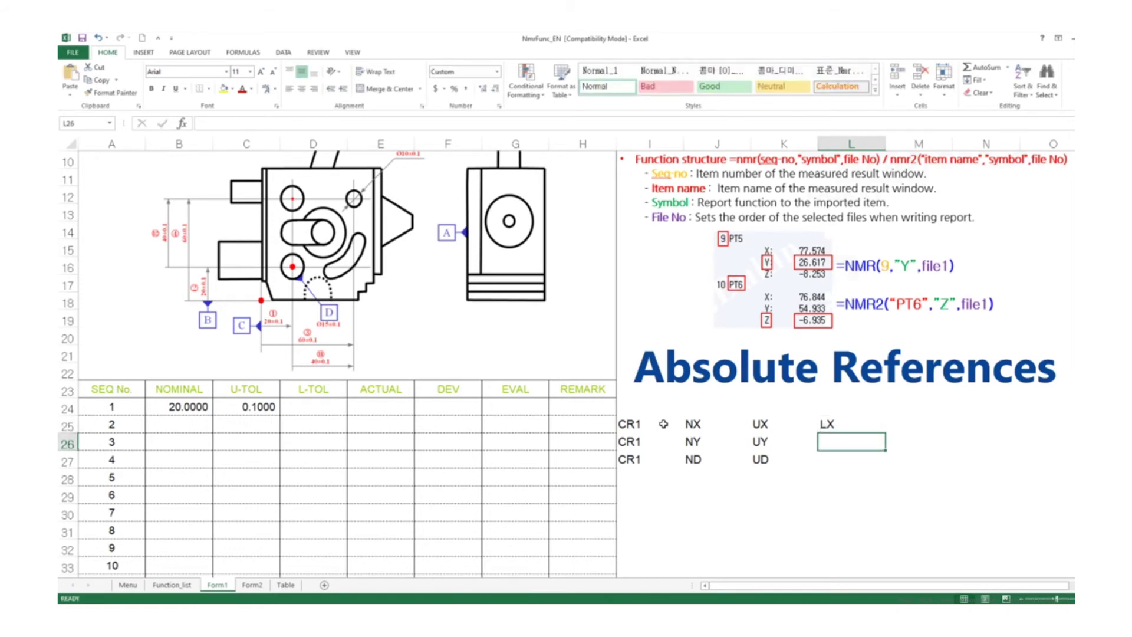
{"action": "type", "text": "LY"}
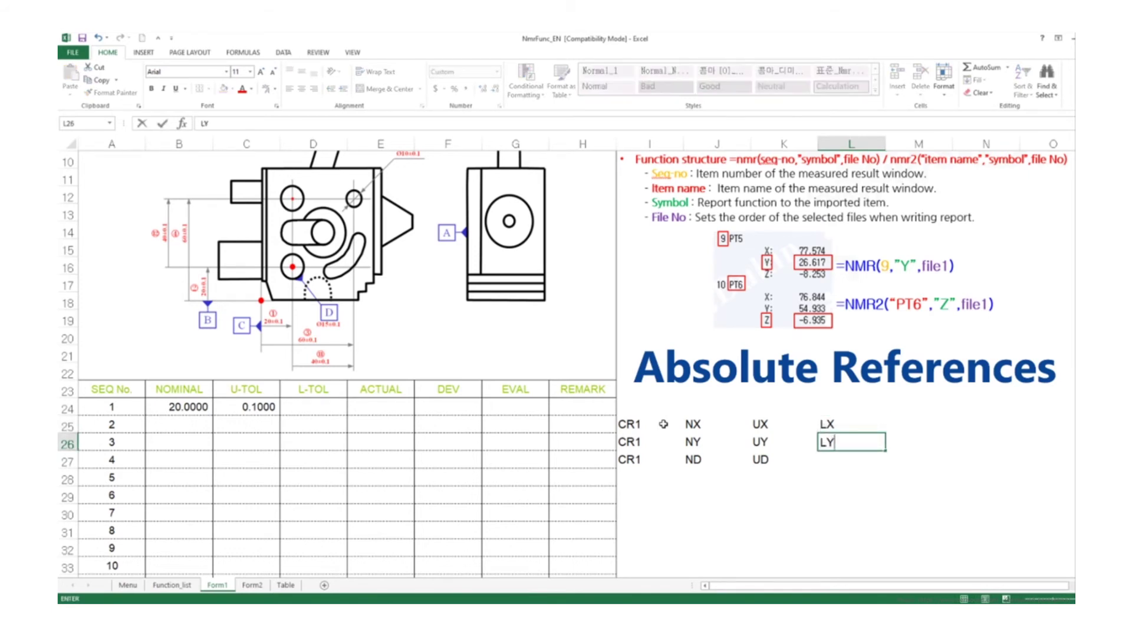
{"action": "key", "text": "Return"}
{"action": "type", "text": "LD"}
{"action": "key", "text": "Return"}
{"action": "key", "text": "Up"}
{"action": "key", "text": "Up"}
{"action": "key", "text": "Up"}
{"action": "key", "text": "Right"}
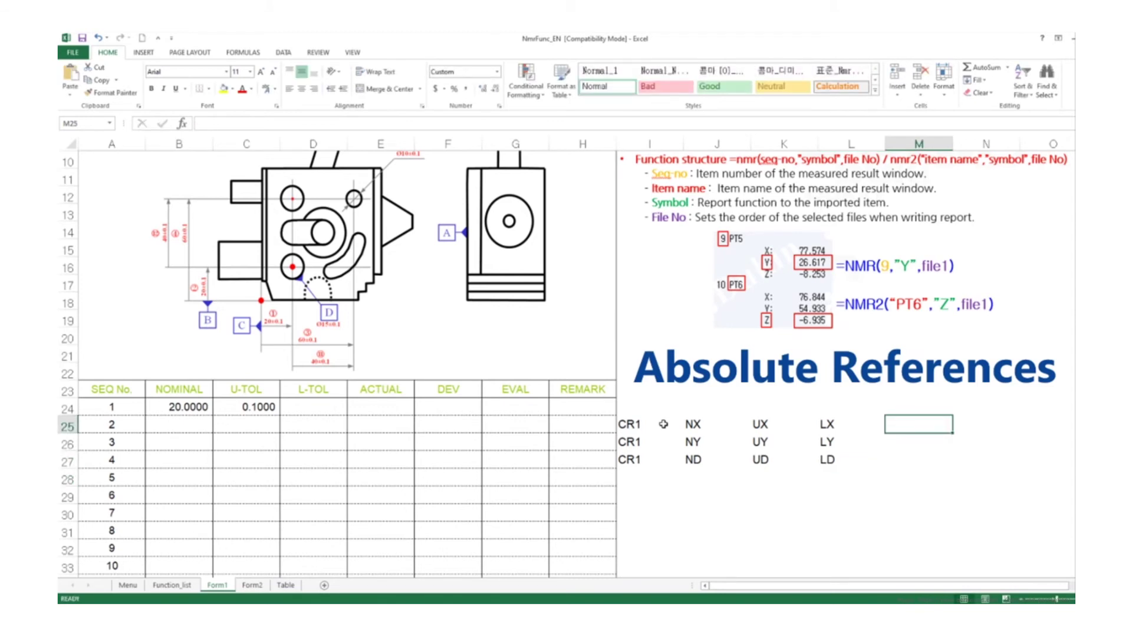
{"action": "type", "text": "X"}
{"action": "key", "text": "Return"}
{"action": "type", "text": "Y"}
{"action": "key", "text": "Return"}
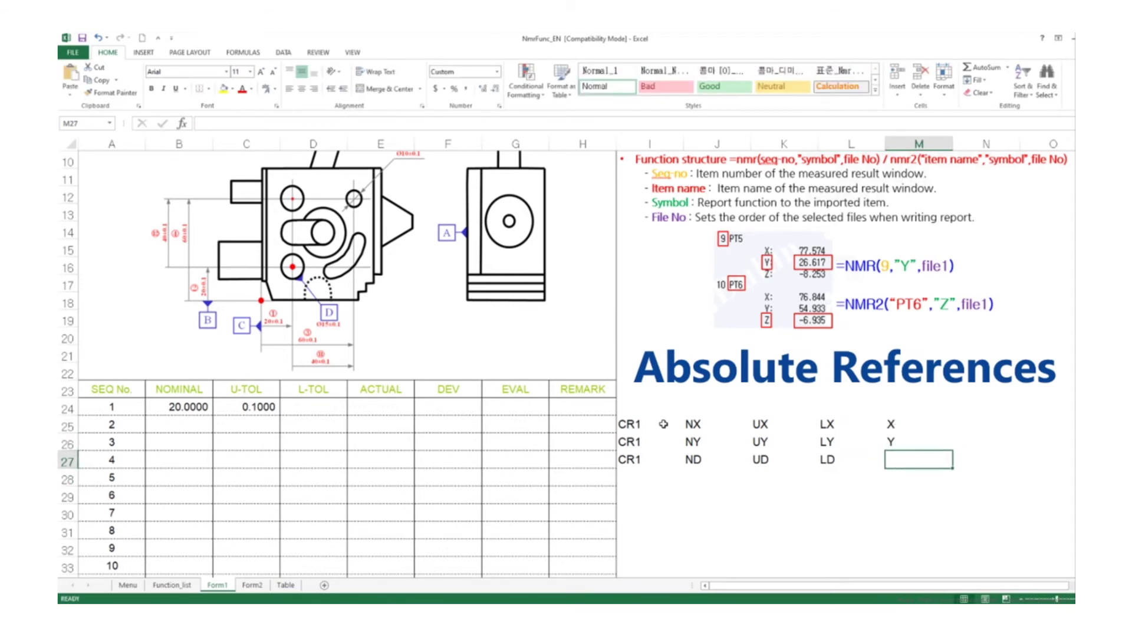
{"action": "type", "text": "D"}
{"action": "key", "text": "Return"}
- Fill N25:N27 with DX, DY, DD and O25:O27 with AX, AY, AD
{"action": "key", "text": "Up"}
{"action": "key", "text": "Up"}
{"action": "key", "text": "Up"}
{"action": "key", "text": "Right"}
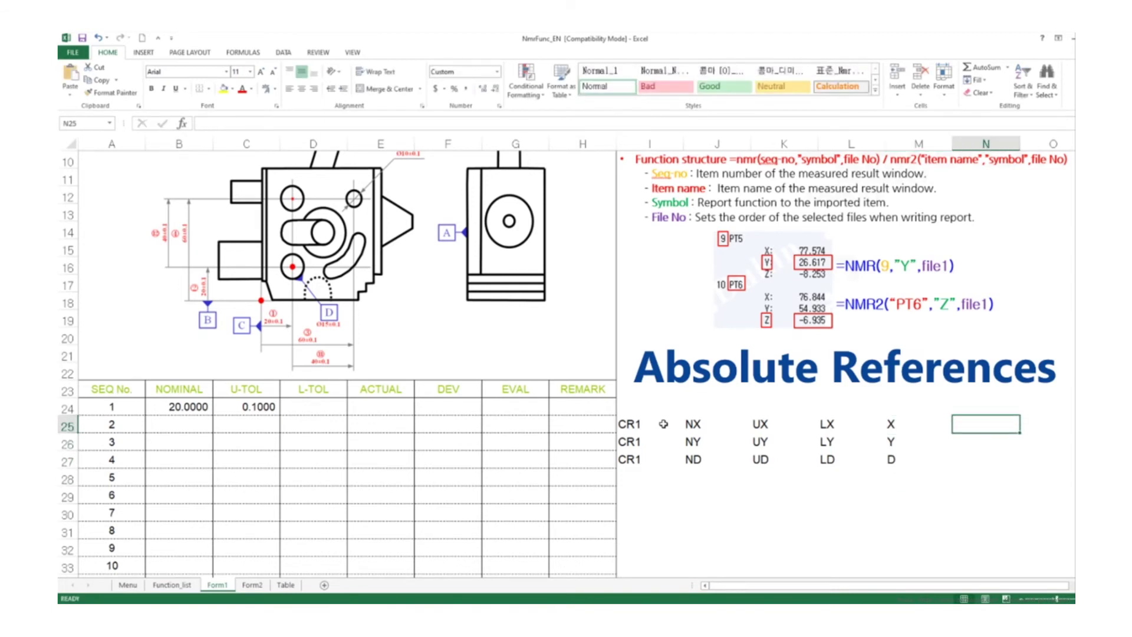
{"action": "type", "text": "DX"}
{"action": "key", "text": "Return"}
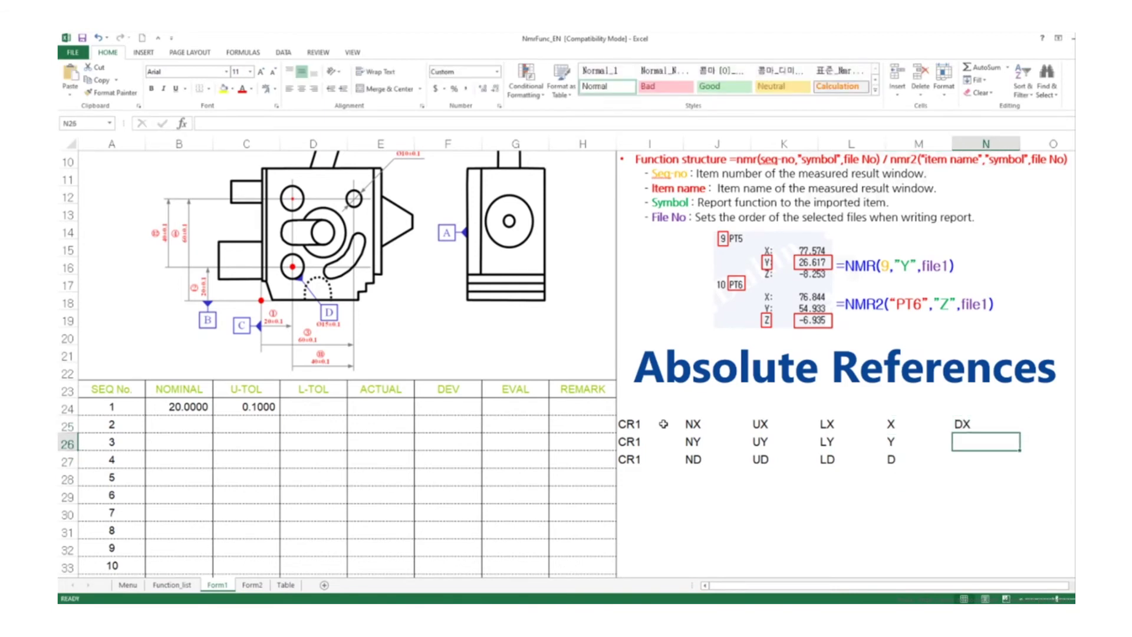
{"action": "type", "text": "X"}
{"action": "key", "text": "BackSpace"}
{"action": "type", "text": "DY"}
{"action": "key", "text": "Return"}
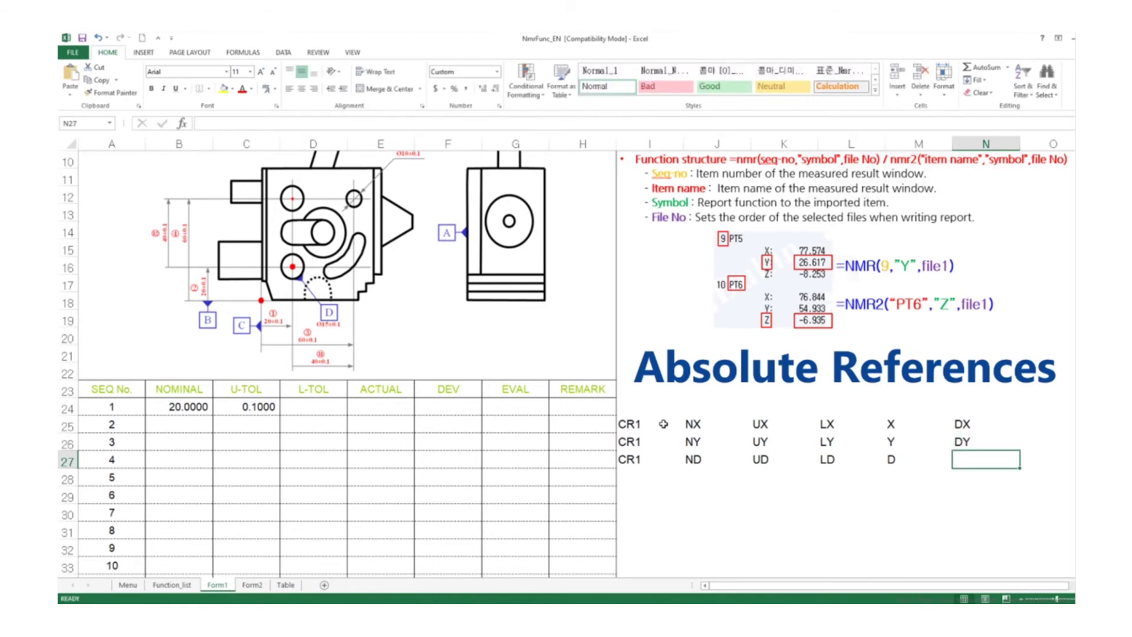
{"action": "type", "text": "DD"}
{"action": "key", "text": "Up"}
{"action": "key", "text": "Up"}
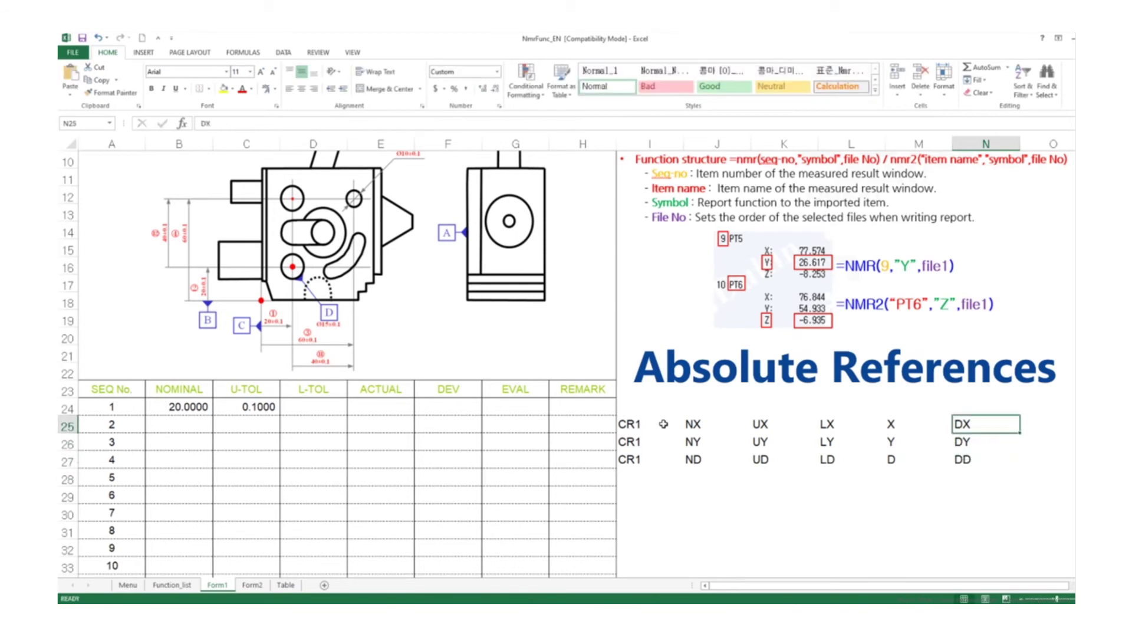
{"action": "key", "text": "Right"}
{"action": "type", "text": "AX"}
{"action": "key", "text": "Return"}
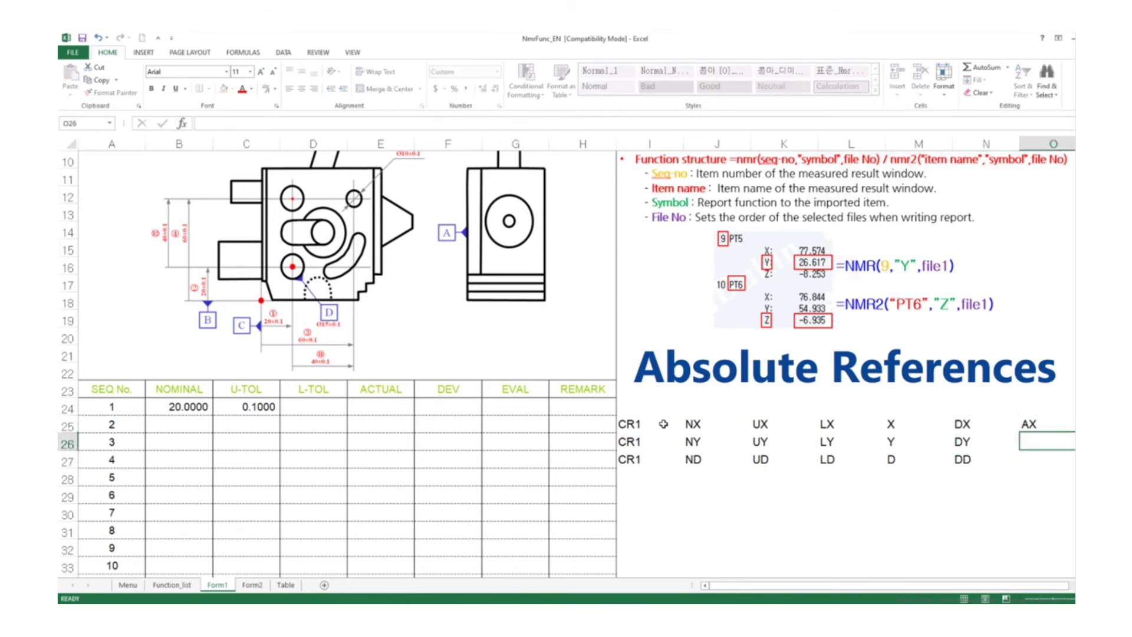
{"action": "type", "text": "AY"}
{"action": "key", "text": "Return"}
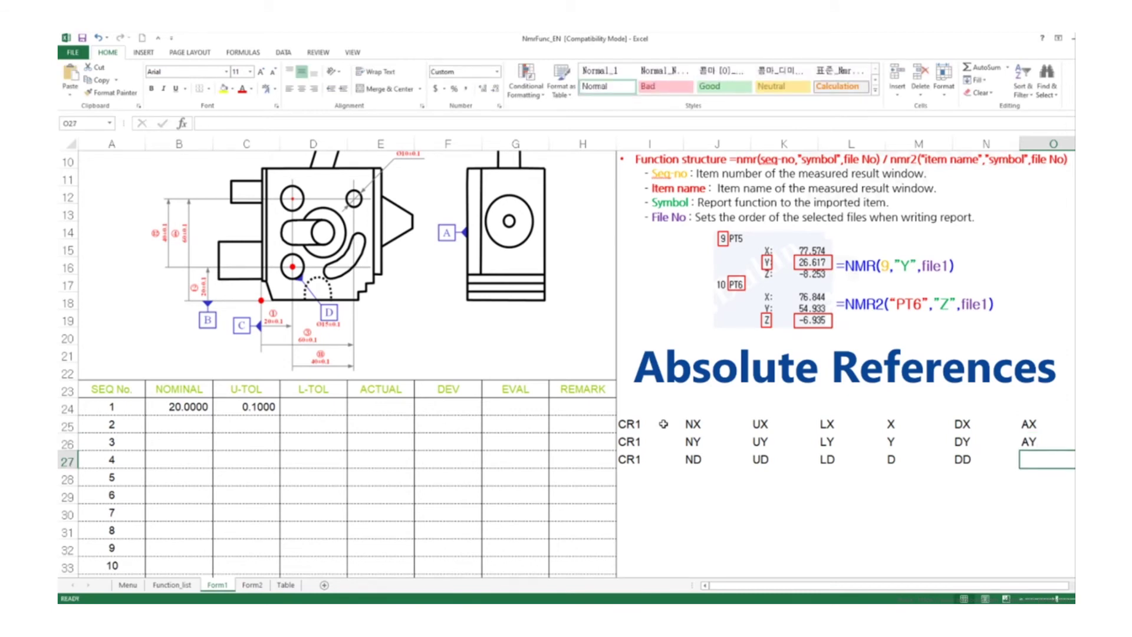
{"action": "type", "text": "AD"}
{"action": "key", "text": "Return"}
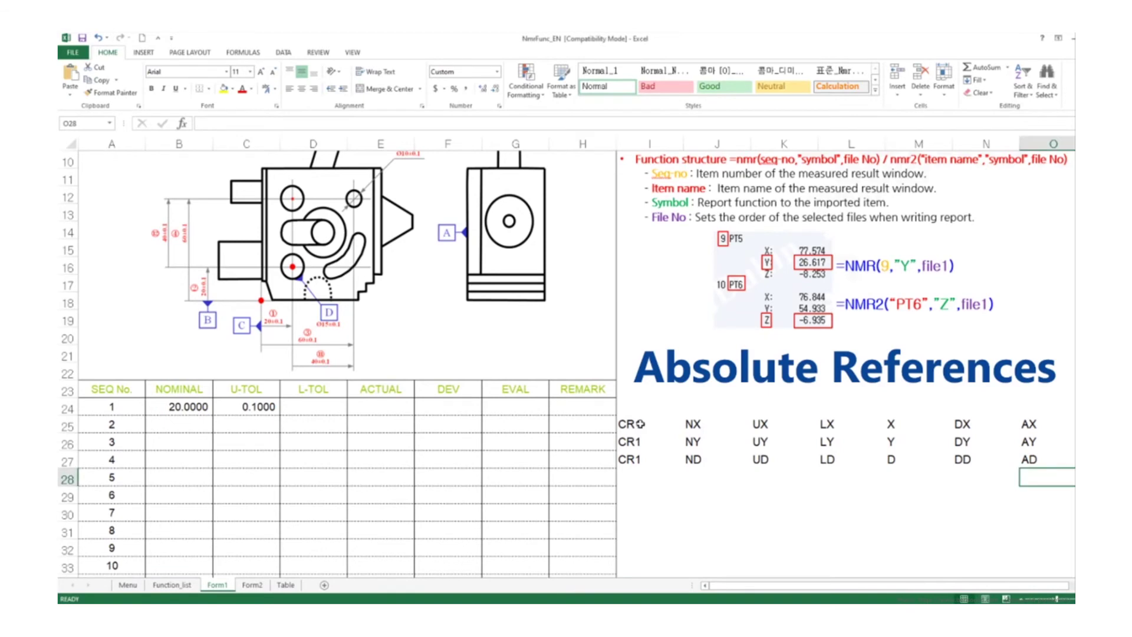
- Enter CR2 in I28 and copy it down to I29 and I30
{"action": "left_click", "coordinate": [638, 477]}
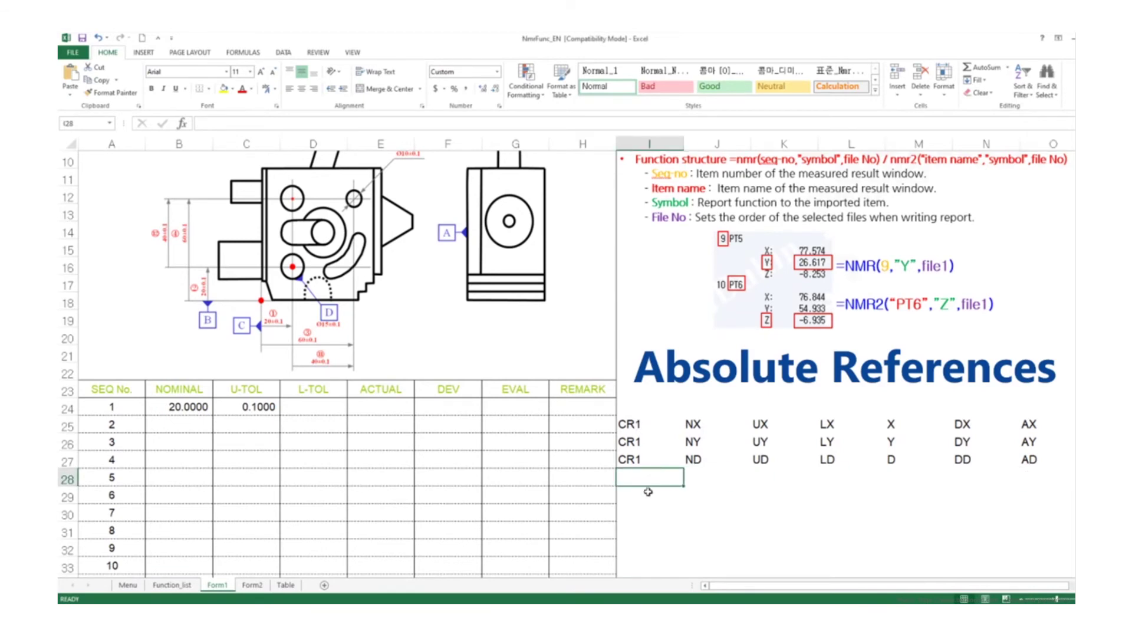
{"action": "type", "text": "CR2"}
{"action": "key", "text": "Return"}
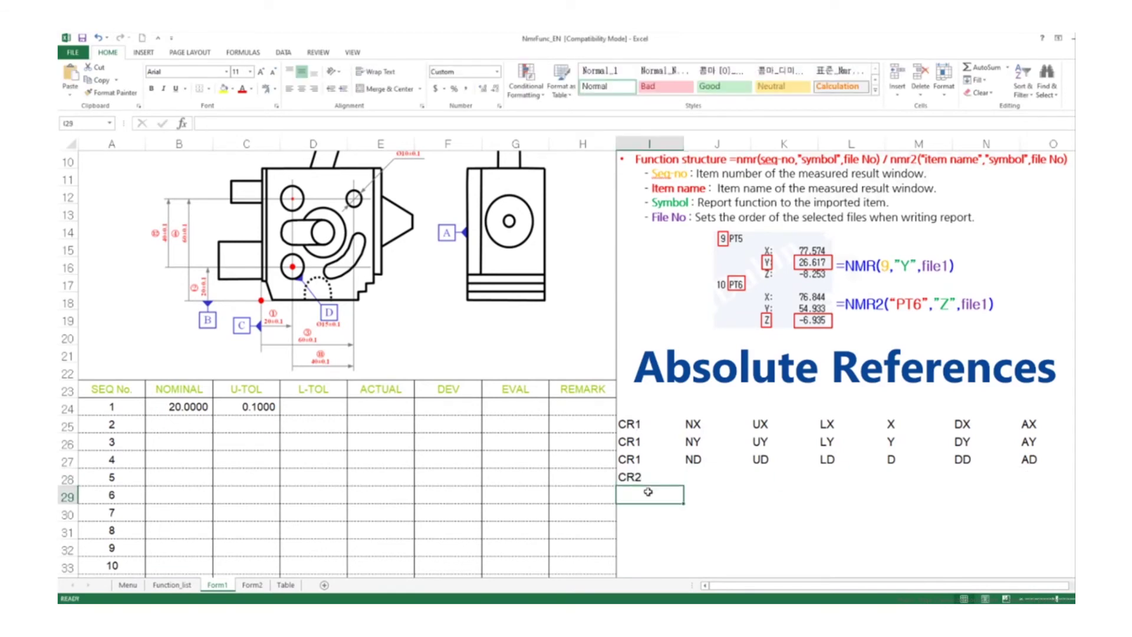
{"action": "left_click", "coordinate": [659, 478]}
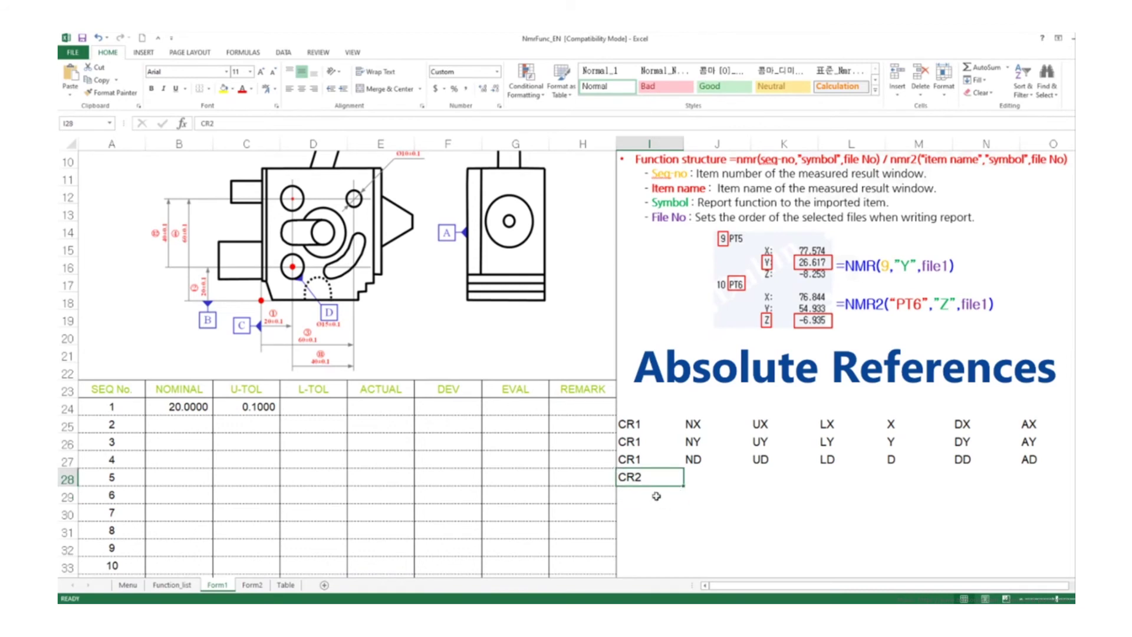
{"action": "key", "text": "ctrl+c"}
{"action": "left_click", "coordinate": [656, 495]}
{"action": "key", "text": "ctrl+v"}
{"action": "key", "text": "Down"}
{"action": "key", "text": "ctrl+v"}
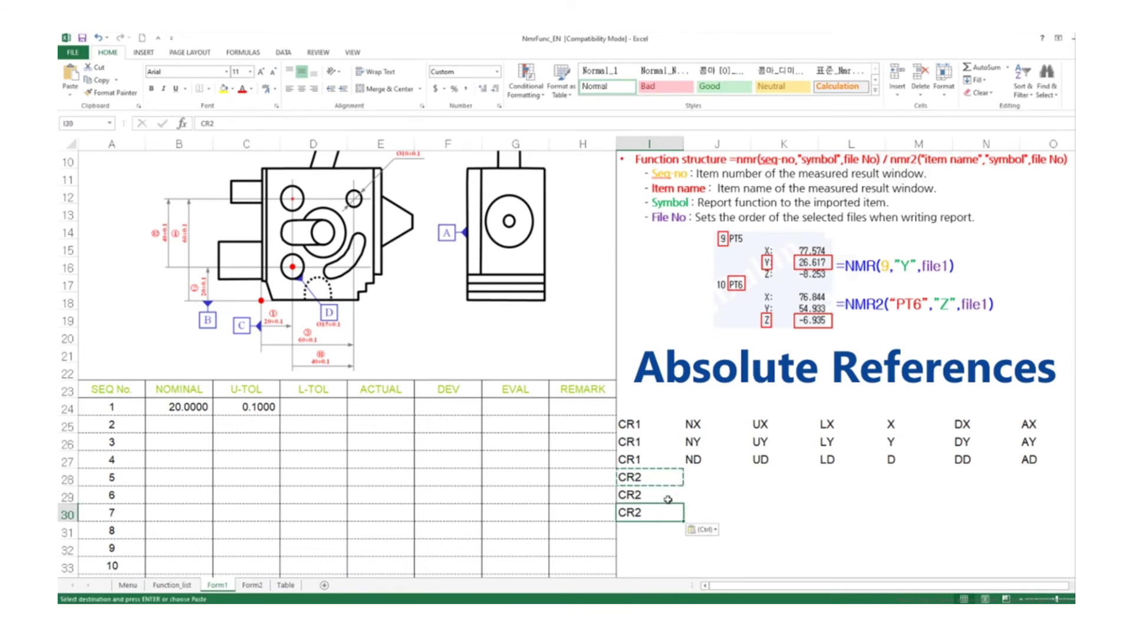
{"action": "key", "text": "Escape"}
- Copy the NX–AD symbol block J25:O27 into J28:O30 for the CR2 rows
{"action": "left_click_drag", "start_coordinate": [691, 423], "coordinate": [1037, 463]}
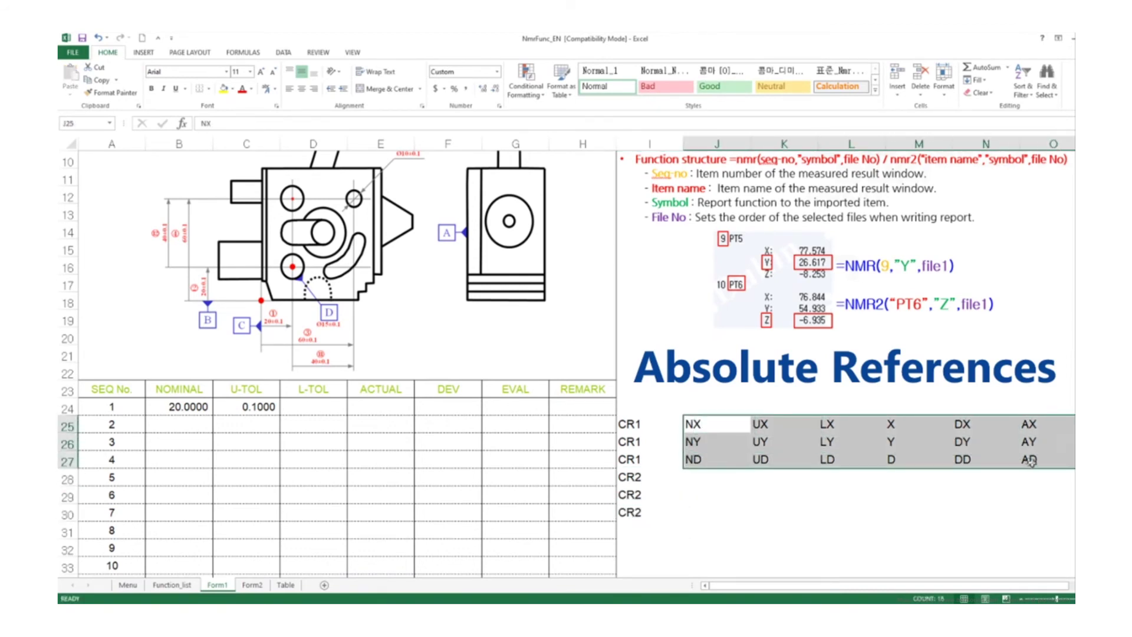
{"action": "key", "text": "ctrl+c"}
{"action": "left_click", "coordinate": [713, 477]}
{"action": "key", "text": "ctrl+v"}
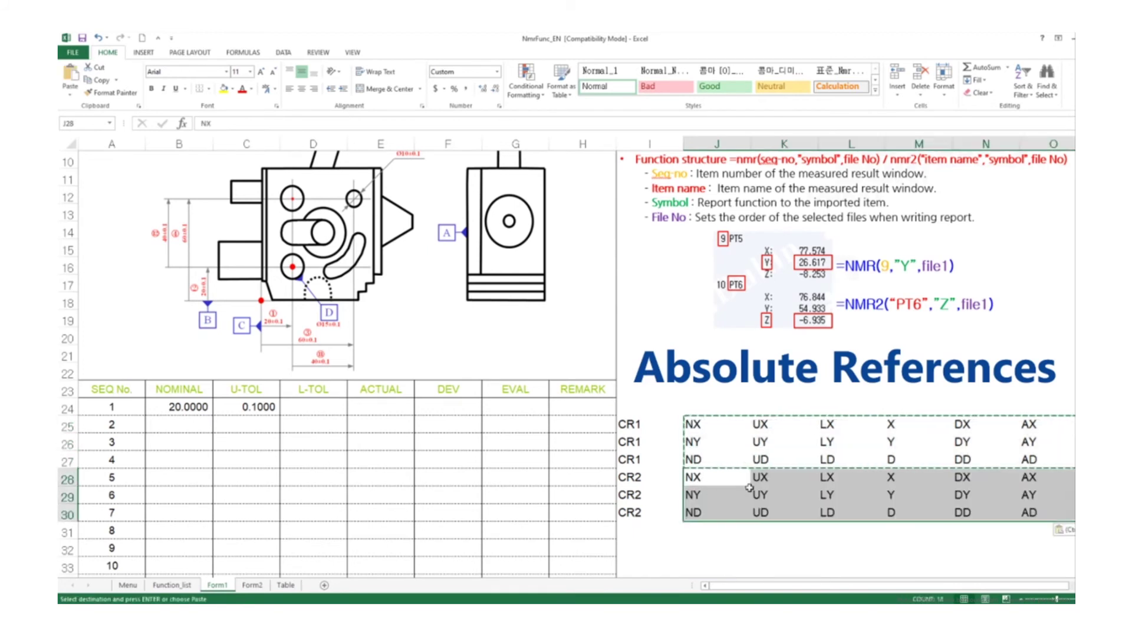
{"action": "key", "text": "Escape"}
- Put =FILENAME(1) in I24 so it shows TEST.nmp
{"action": "left_click", "coordinate": [649, 406]}
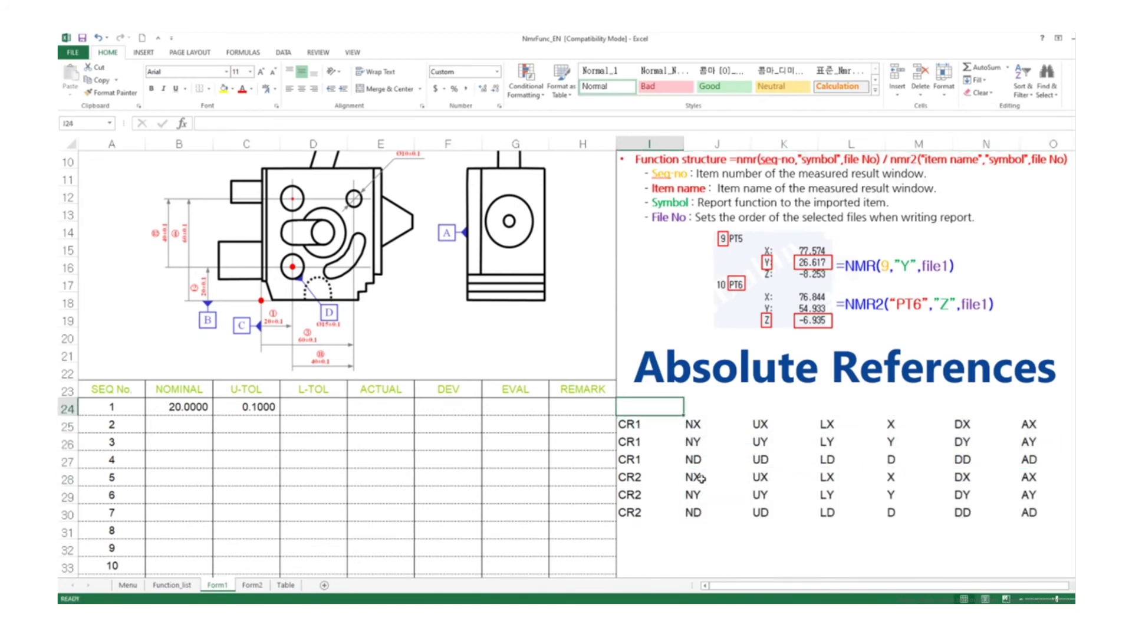
{"action": "type", "text": "=FILENAME(1)"}
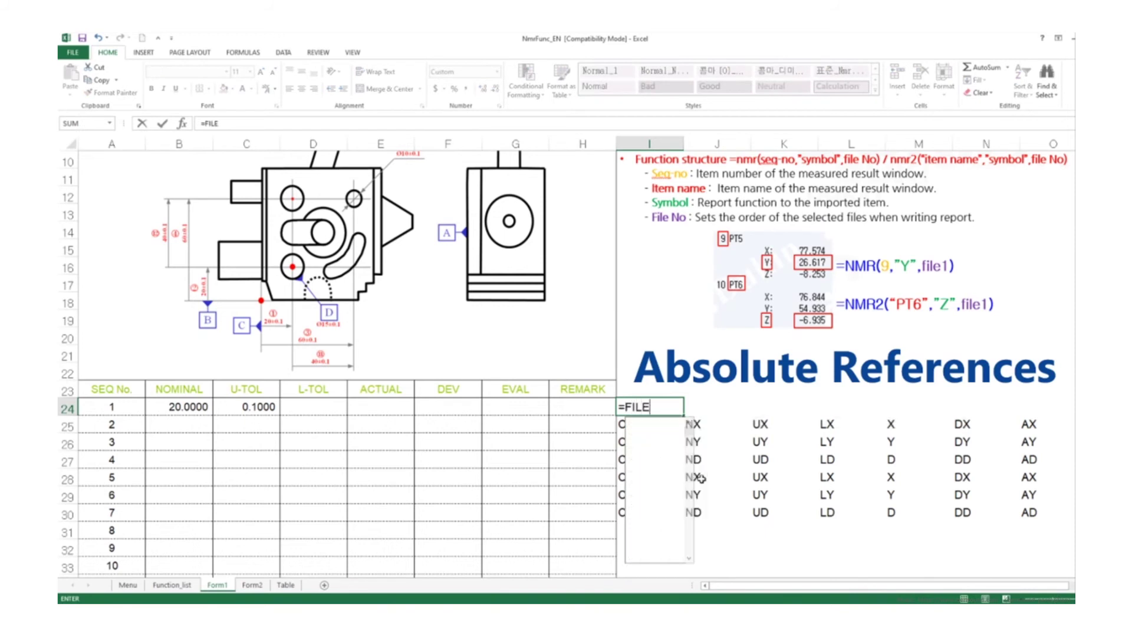
{"action": "key", "text": "Return"}
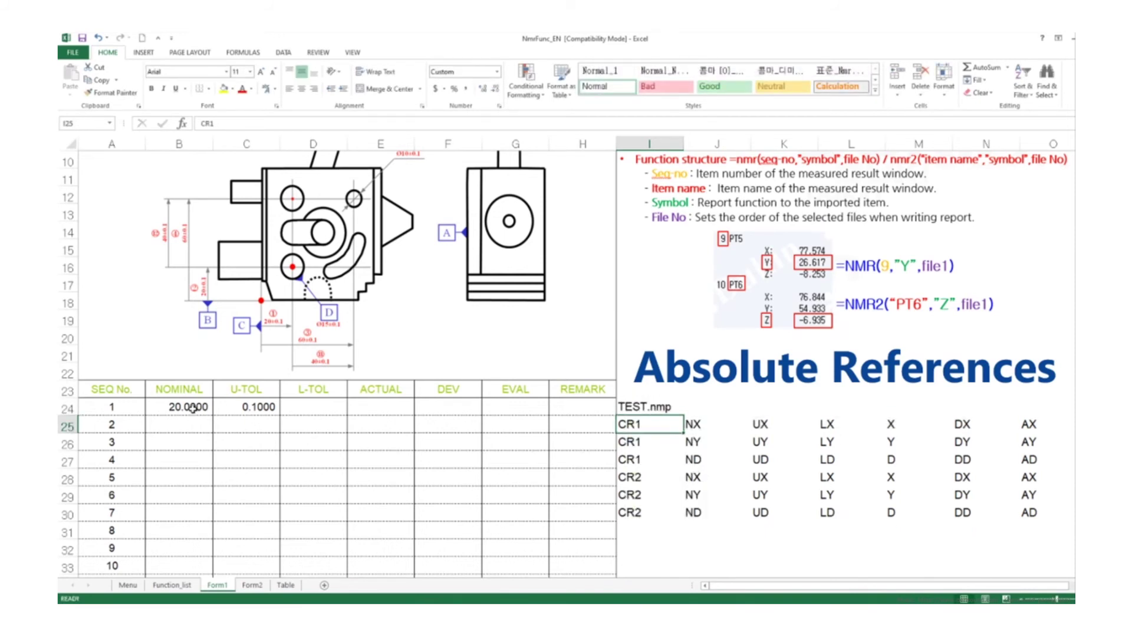
- Clear the old values from B24:C24 and select B24
{"action": "left_click_drag", "start_coordinate": [192, 408], "coordinate": [248, 411]}
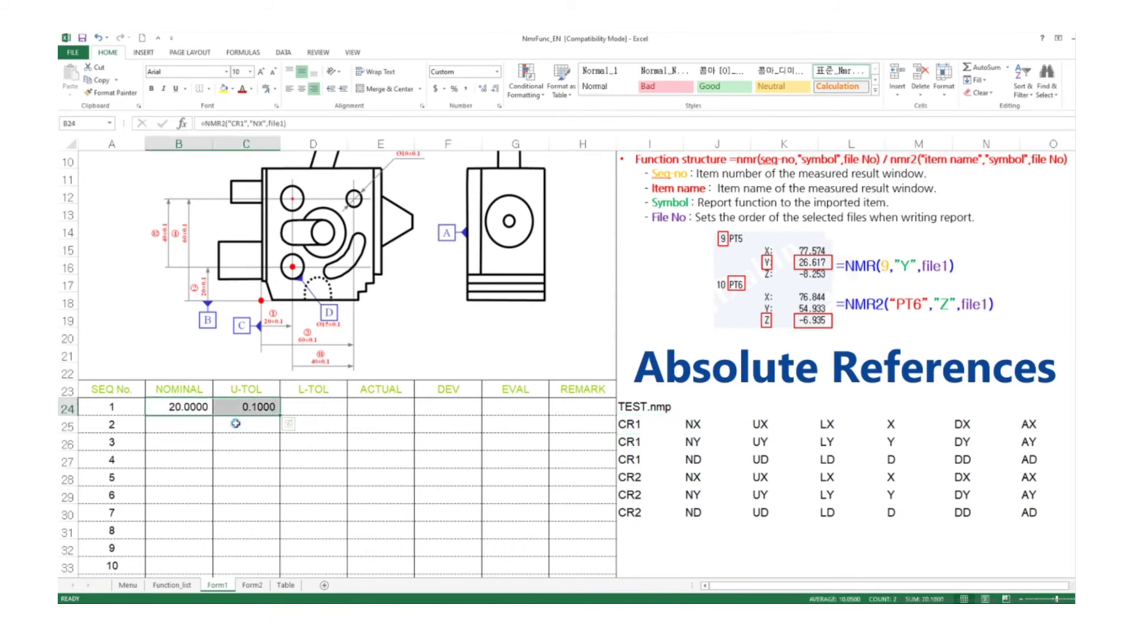
{"action": "key", "text": "Delete"}
{"action": "left_click", "coordinate": [184, 408]}
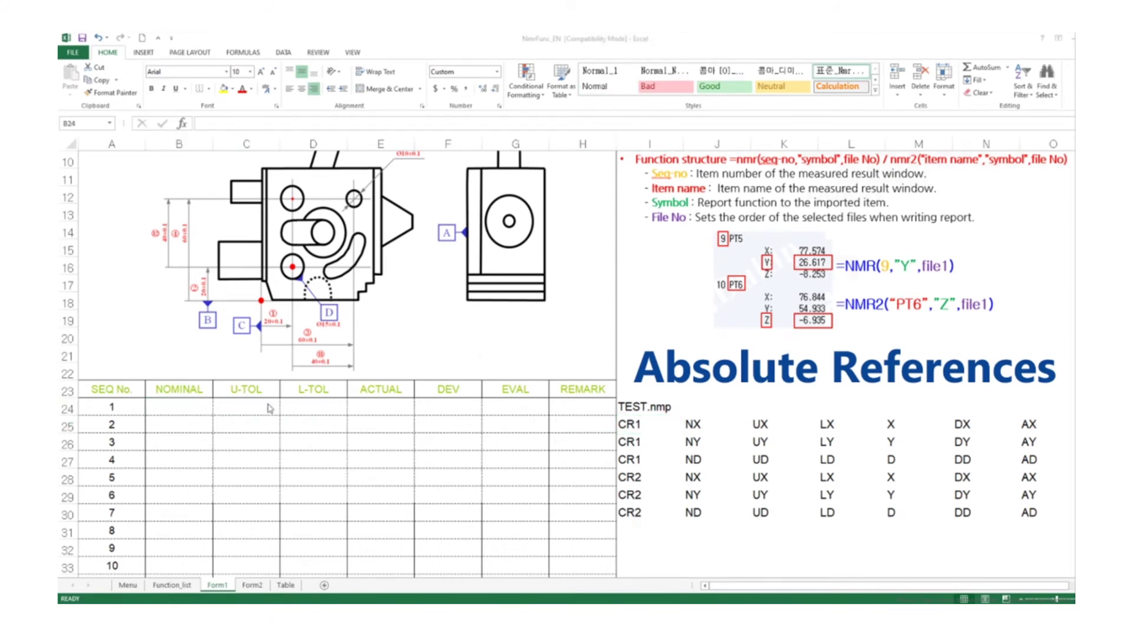
{"action": "left_click", "coordinate": [173, 411]}
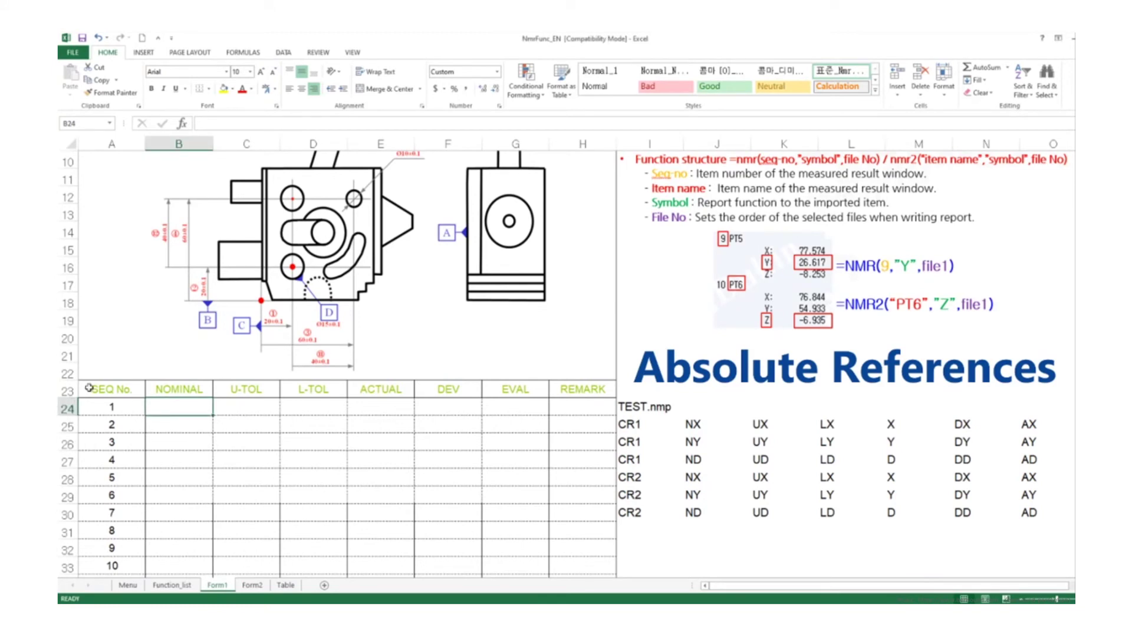
- Build =NMR2(I25,J25,I24) in B24 from the grid cells, returning 20.0000
{"action": "type", "text": "="}
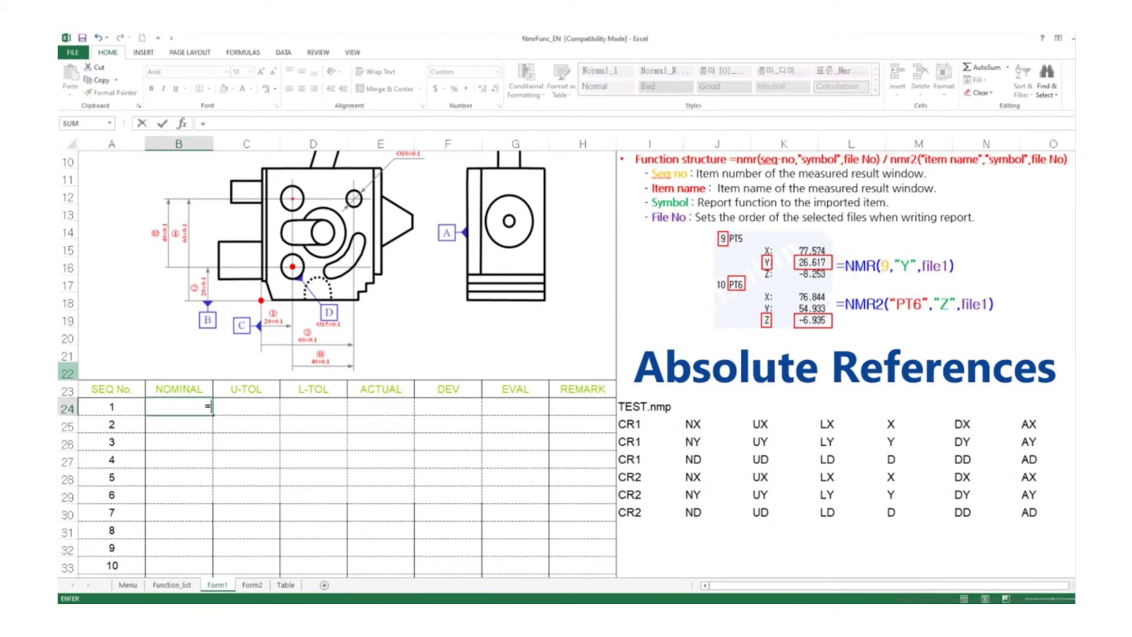
{"action": "type", "text": "NMR"}
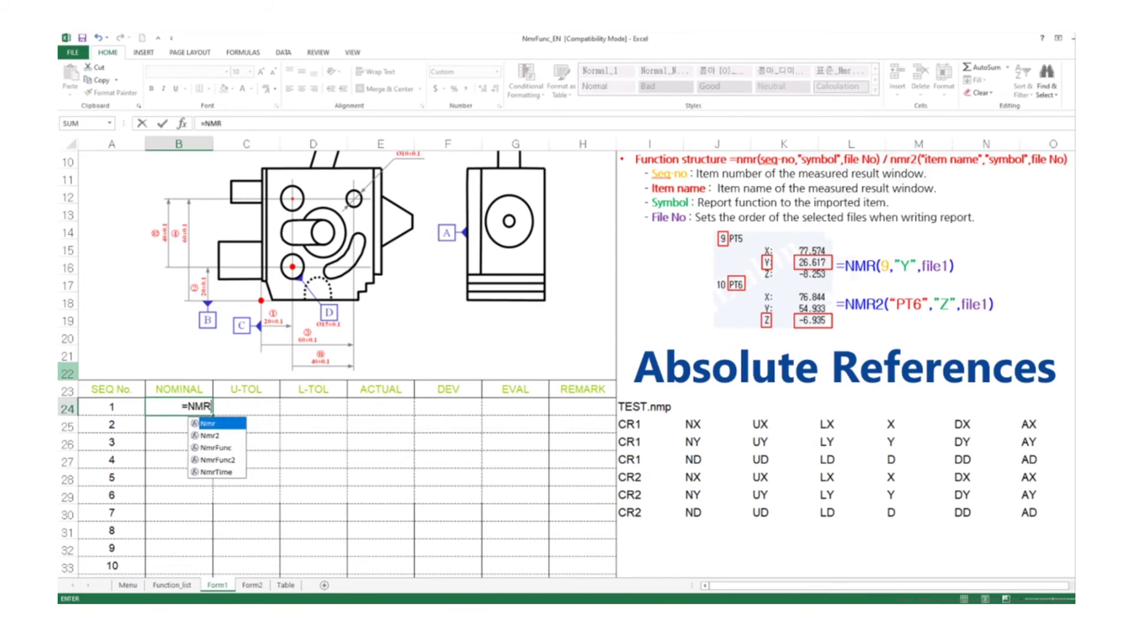
{"action": "type", "text": "2("}
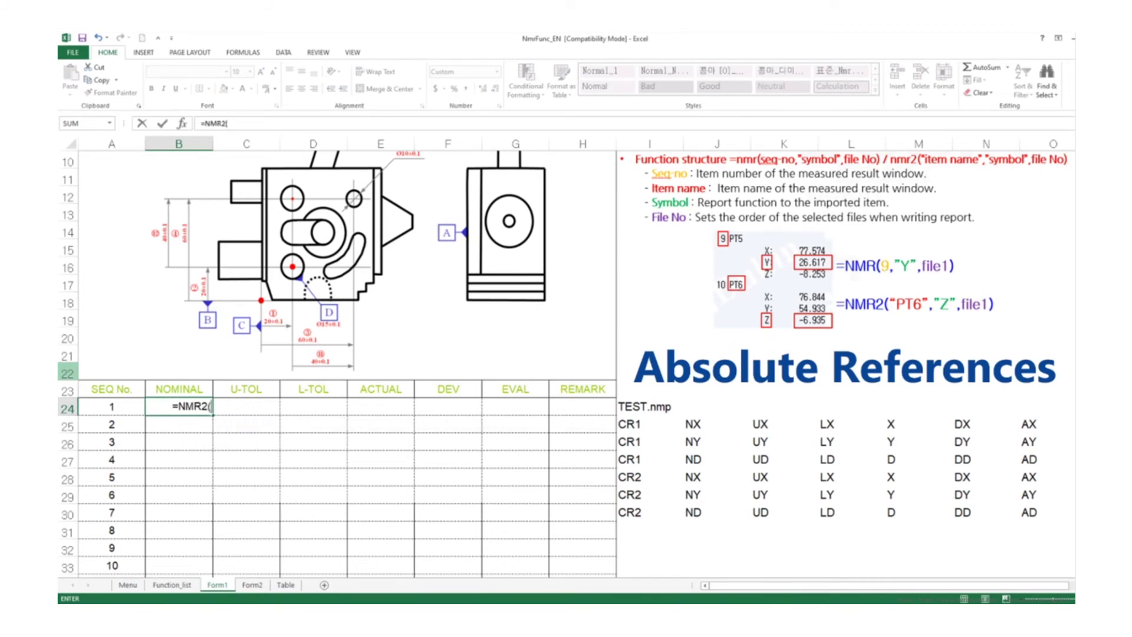
{"action": "left_click", "coordinate": [631, 424]}
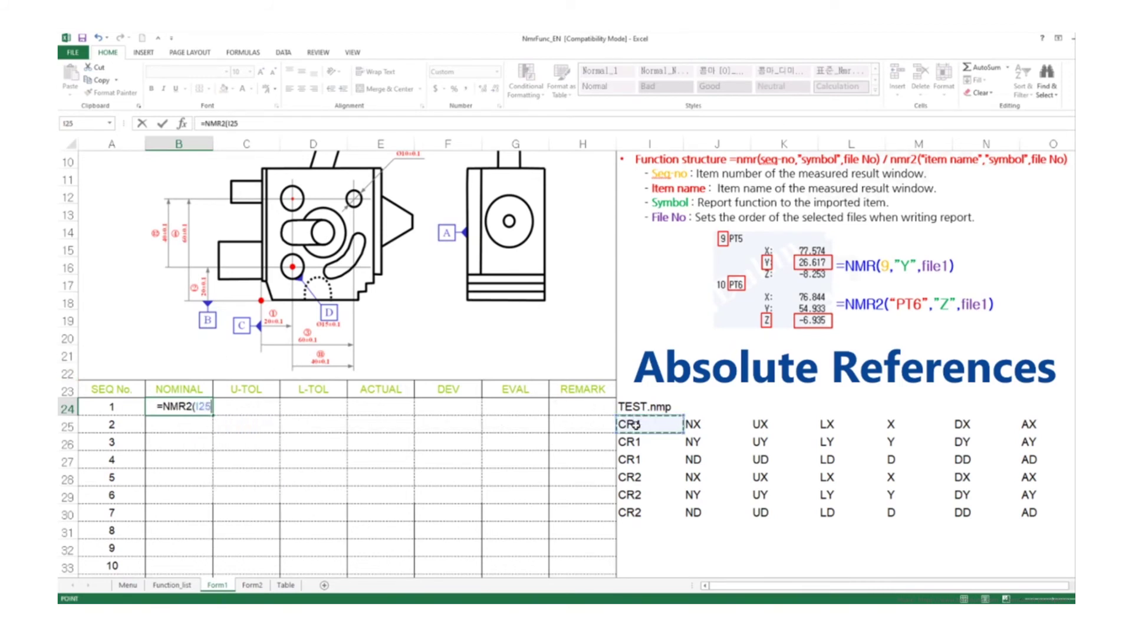
{"action": "type", "text": ","}
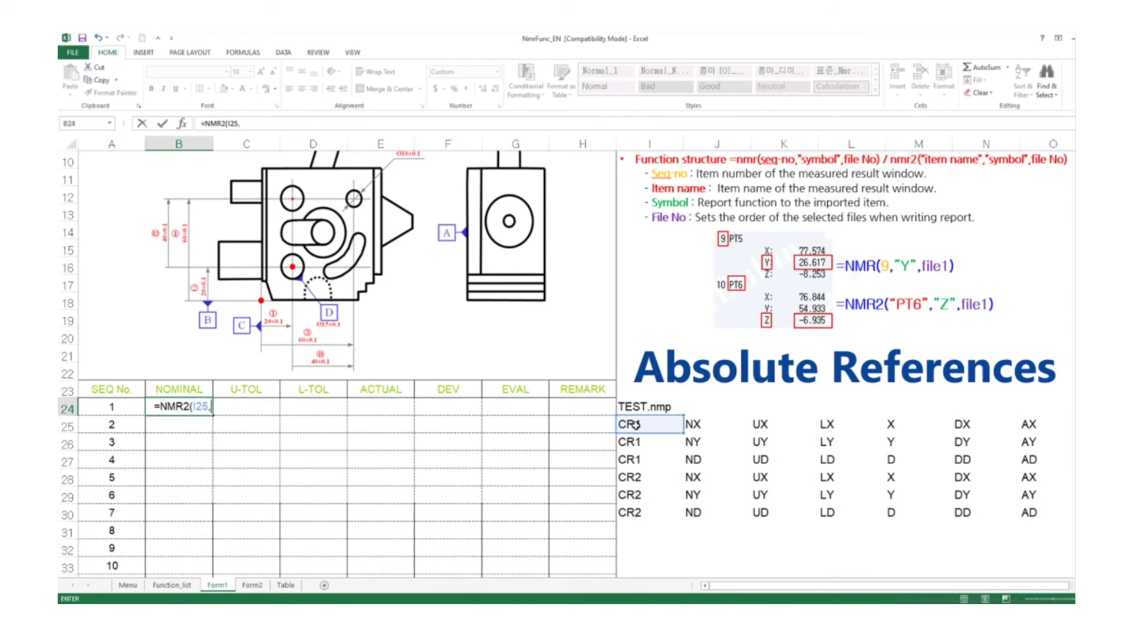
{"action": "left_click", "coordinate": [705, 423]}
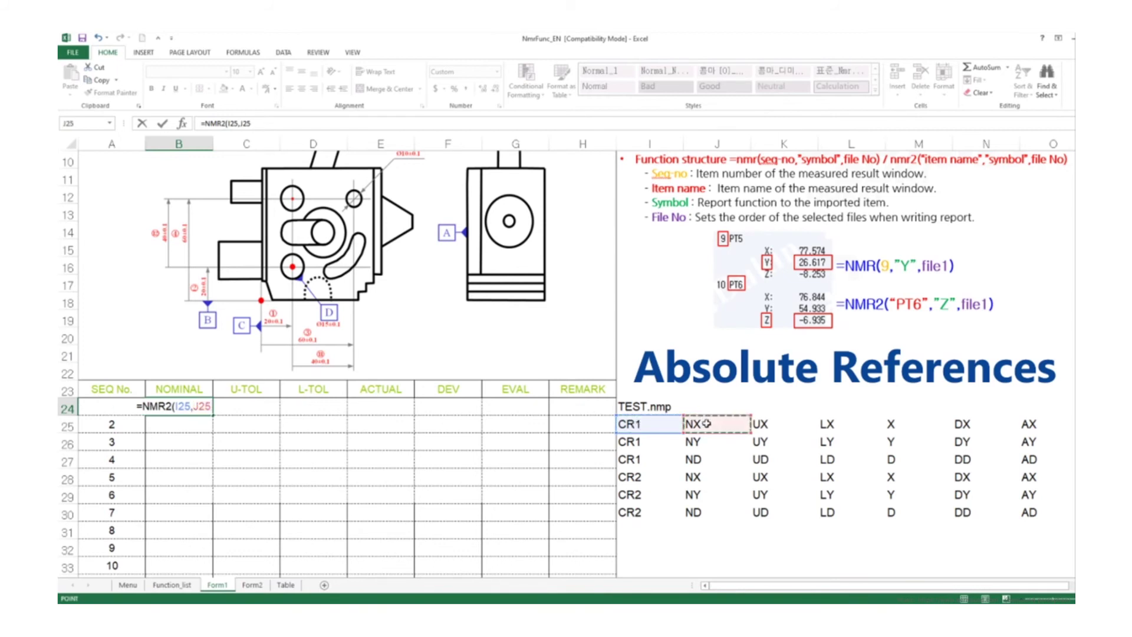
{"action": "type", "text": ","}
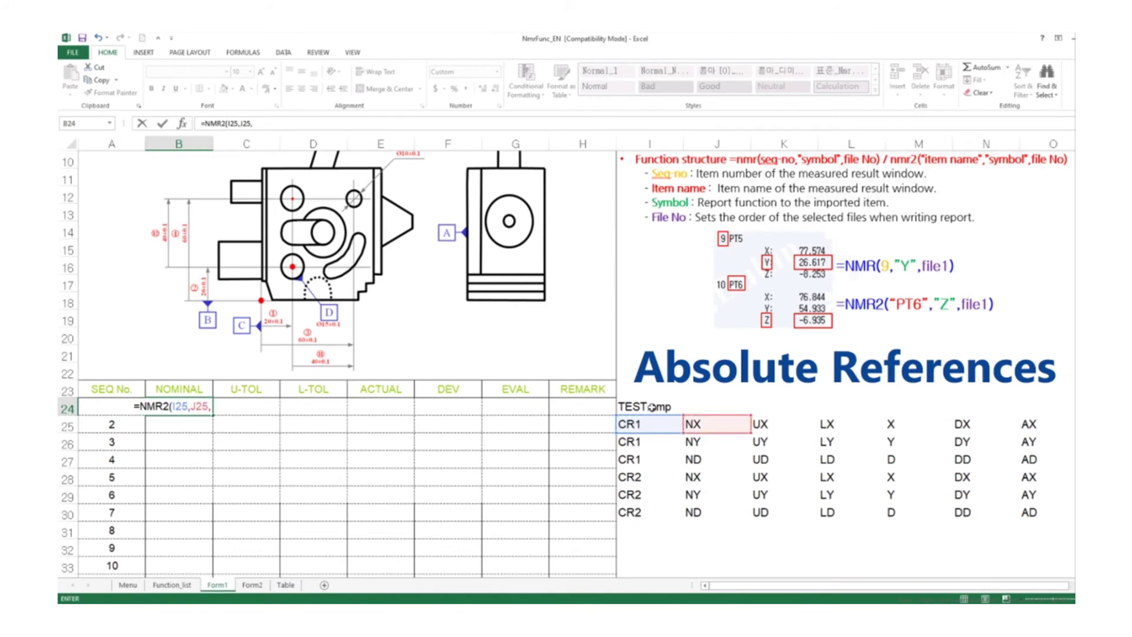
{"action": "left_click", "coordinate": [651, 407]}
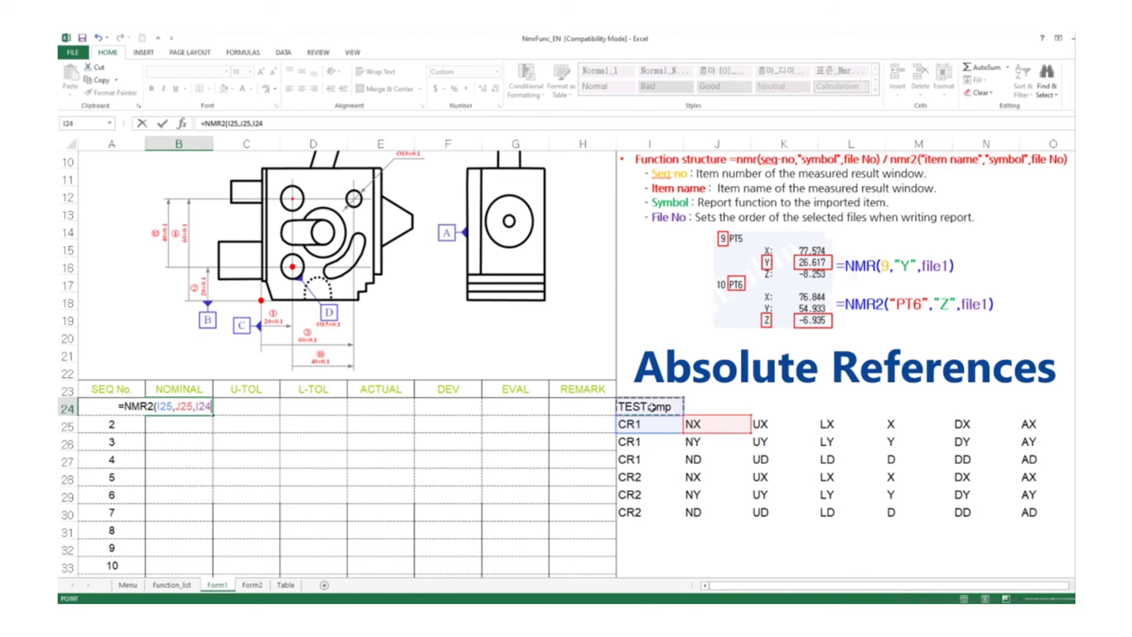
{"action": "type", "text": ")"}
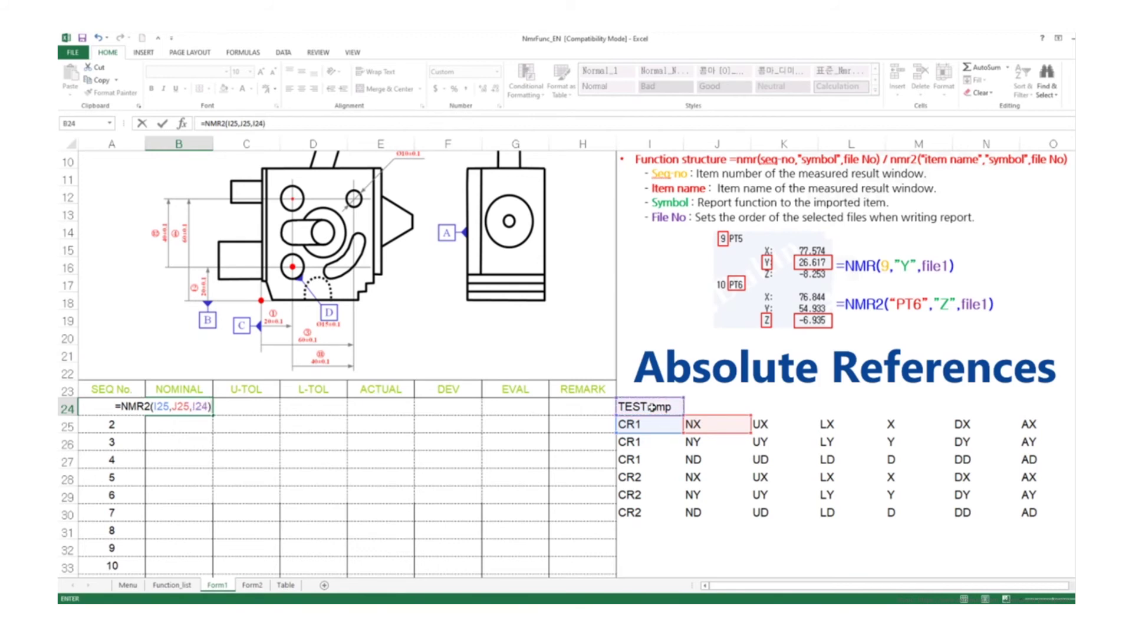
{"action": "key", "text": "Return"}
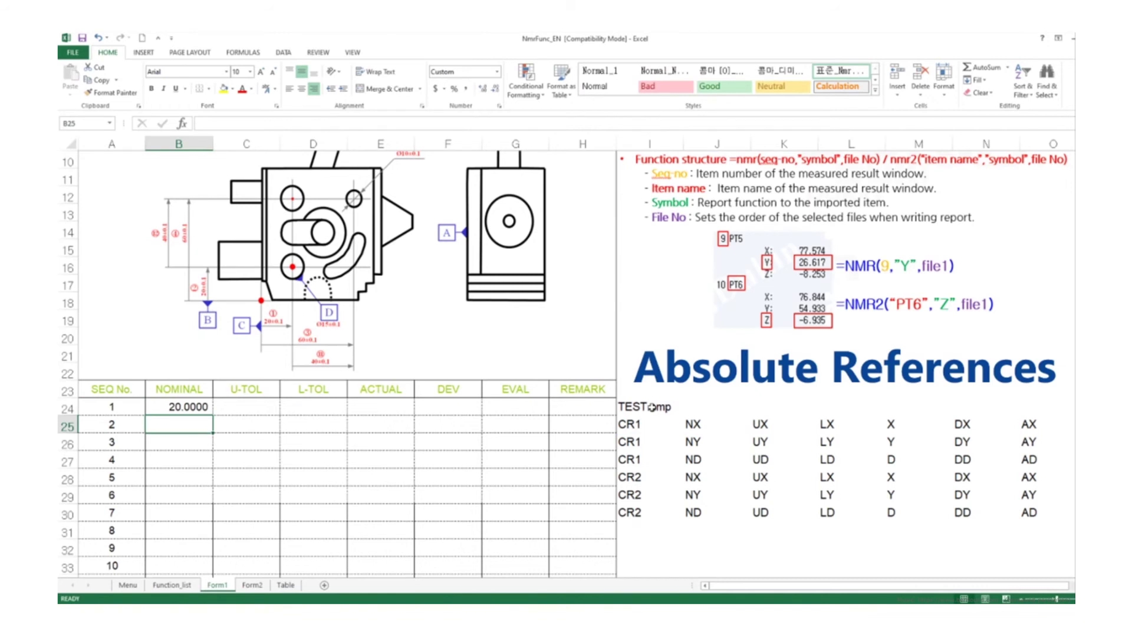
{"action": "left_click", "coordinate": [199, 408]}
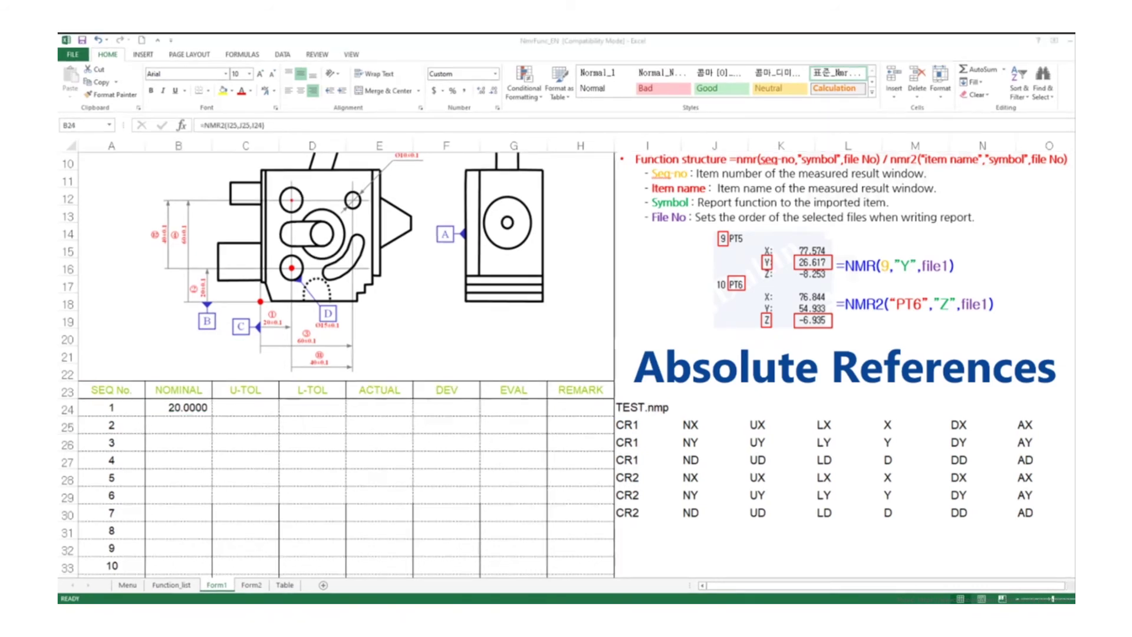
{"action": "left_click", "coordinate": [776, 40]}
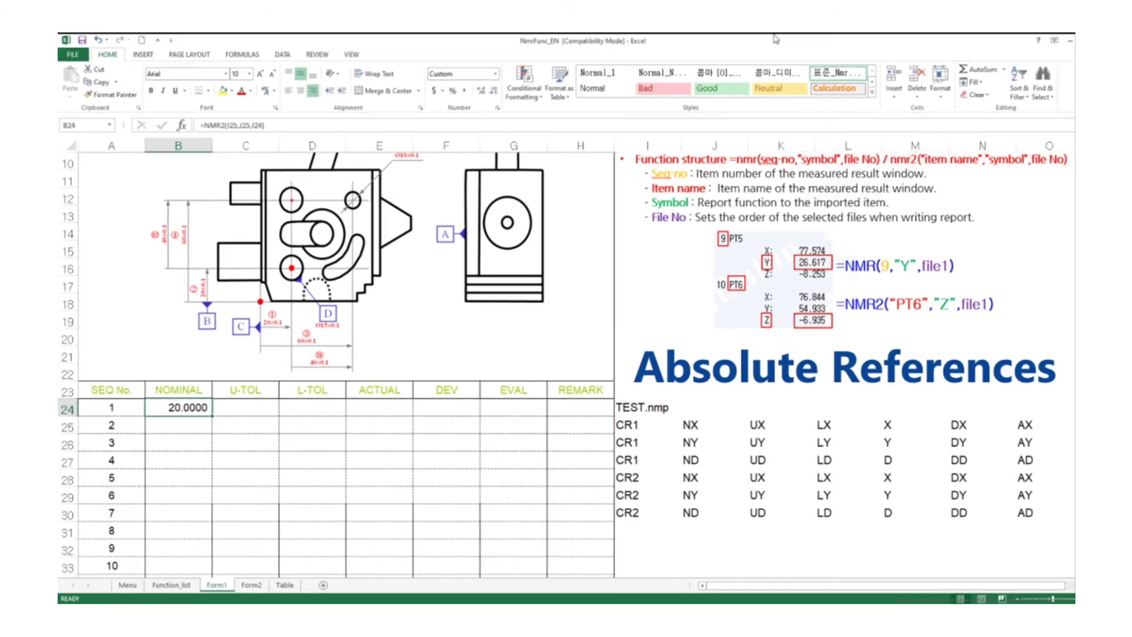
- Put B24's =NMR2(I25,J25,I24) formula into edit mode
{"action": "double_click", "coordinate": [174, 409]}
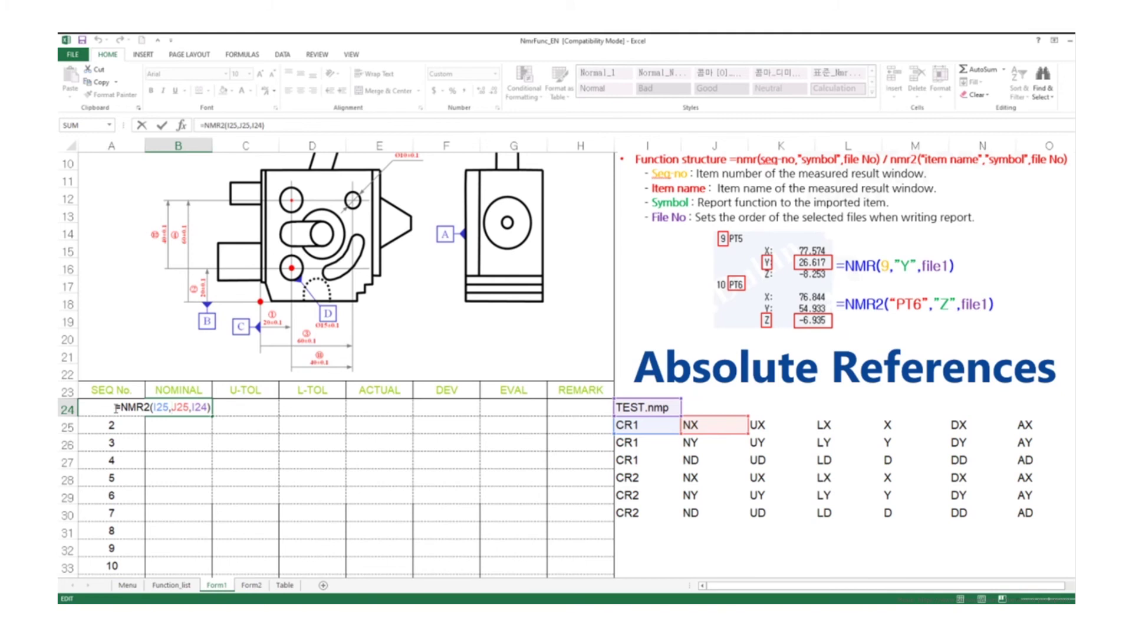
- Cycle references with F4 so B24 reads =NMR2($I25,J25,$I$24)
{"action": "double_click", "coordinate": [160, 406]}
{"action": "key", "text": "F4"}
{"action": "key", "text": "F4"}
{"action": "key", "text": "F4"}
{"action": "key", "text": "F4"}
{"action": "key", "text": "F4"}
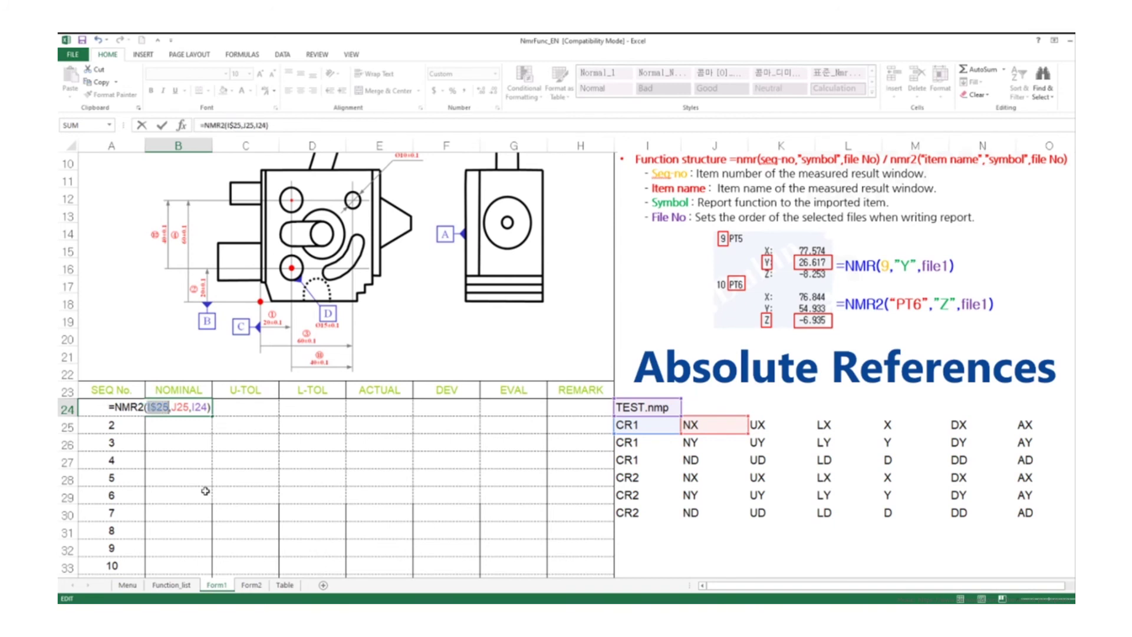
{"action": "key", "text": "F4"}
{"action": "key", "text": "F4"}
{"action": "key", "text": "F4"}
{"action": "key", "text": "F4"}
{"action": "key", "text": "F4"}
{"action": "key", "text": "F4"}
{"action": "key", "text": "F4"}
{"action": "key", "text": "F4"}
{"action": "key", "text": "F4"}
{"action": "key", "text": "F4"}
{"action": "key", "text": "F4"}
{"action": "key", "text": "F4"}
{"action": "key", "text": "F4"}
{"action": "key", "text": "F4"}
{"action": "key", "text": "F4"}
{"action": "key", "text": "F4"}
{"action": "key", "text": "F4"}
{"action": "key", "text": "F4"}
{"action": "key", "text": "F4"}
{"action": "key", "text": "F4"}
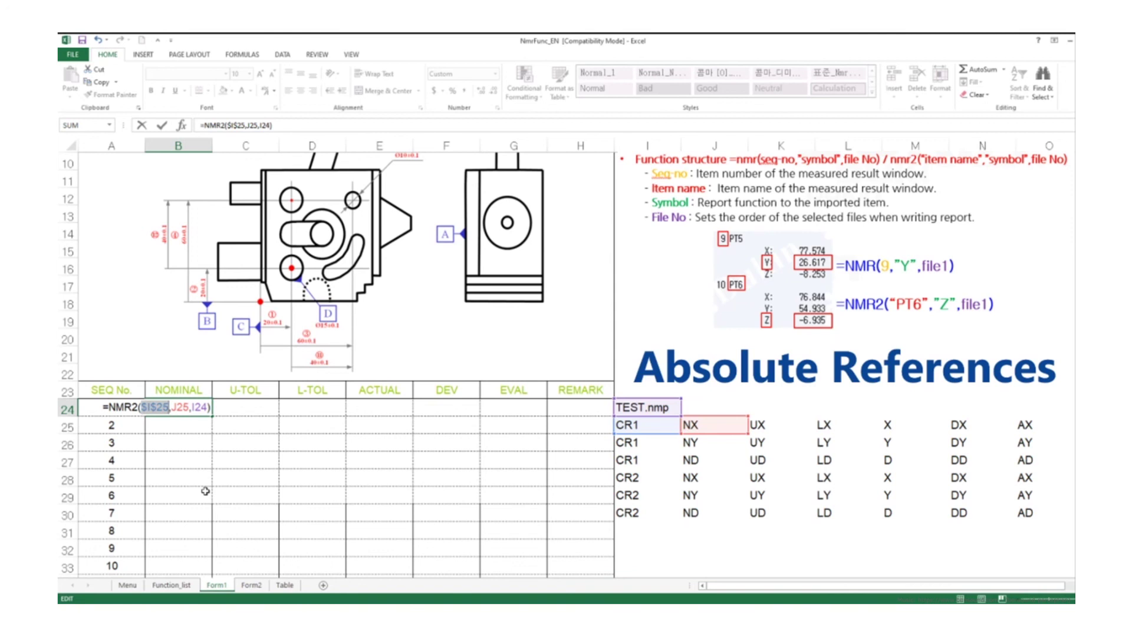
{"action": "key", "text": "F4"}
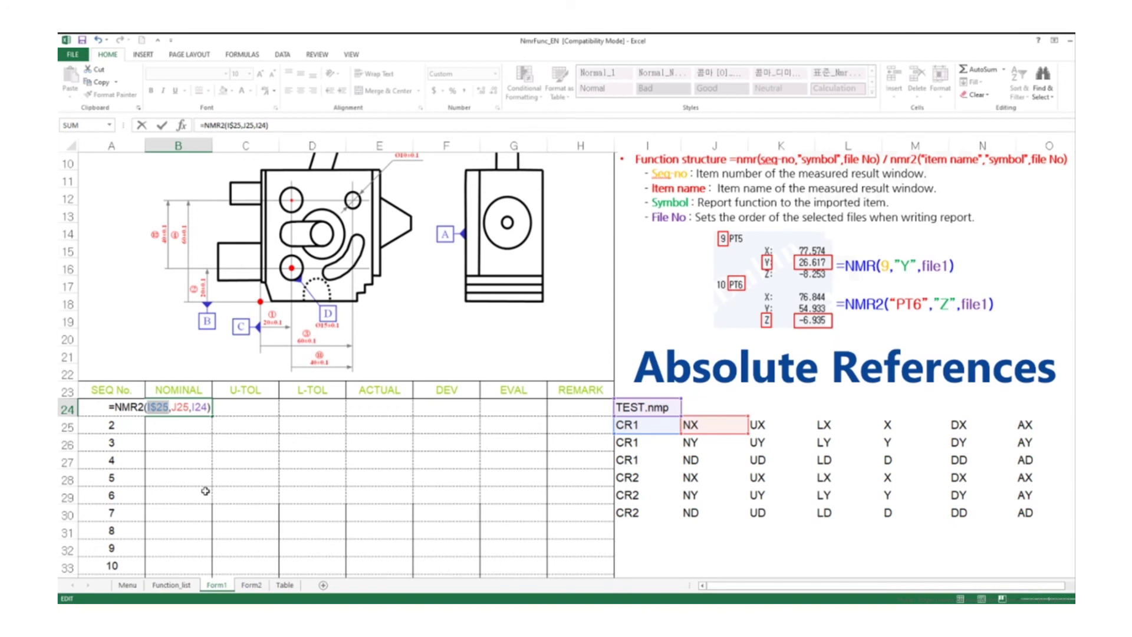
{"action": "key", "text": "F4"}
{"action": "left_click", "coordinate": [183, 407]}
{"action": "left_click", "coordinate": [207, 407]}
{"action": "key", "text": "F4"}
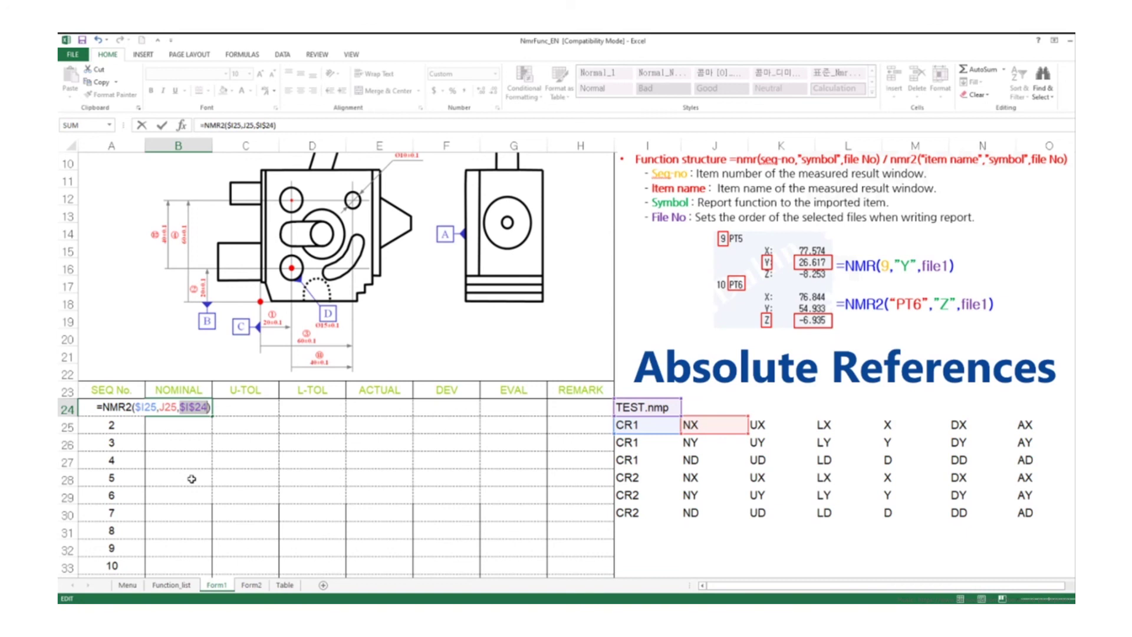
{"action": "key", "text": "Return"}
- Fill B24's formula right to G24, then down to row 29 across B24:G29
{"action": "left_click", "coordinate": [177, 407]}
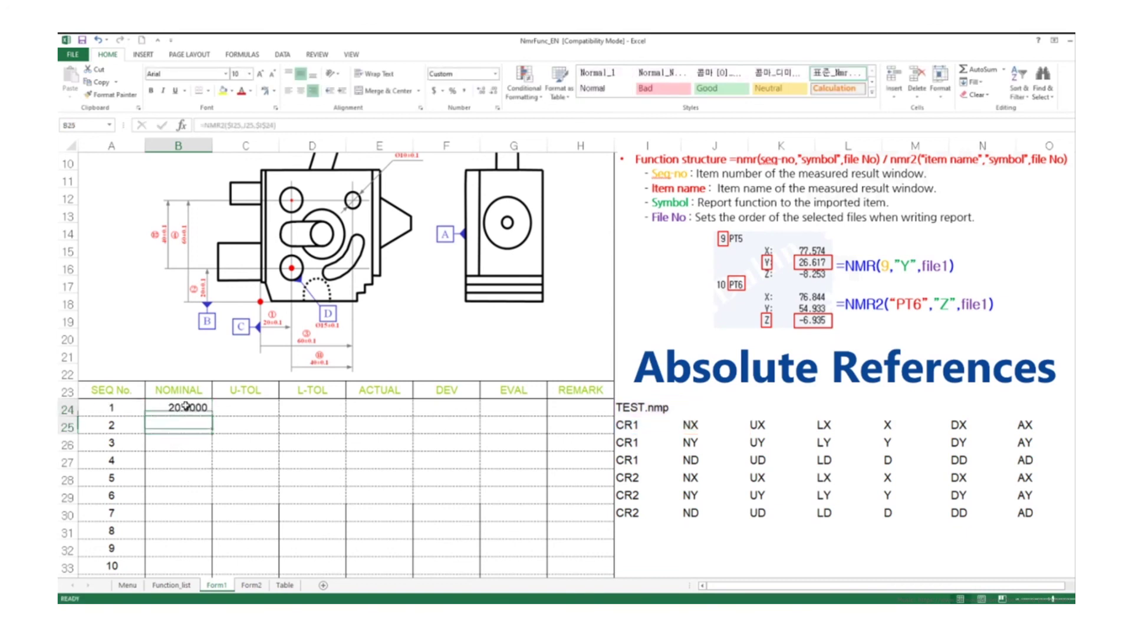
{"action": "left_click_drag", "start_coordinate": [211, 416], "coordinate": [549, 406]}
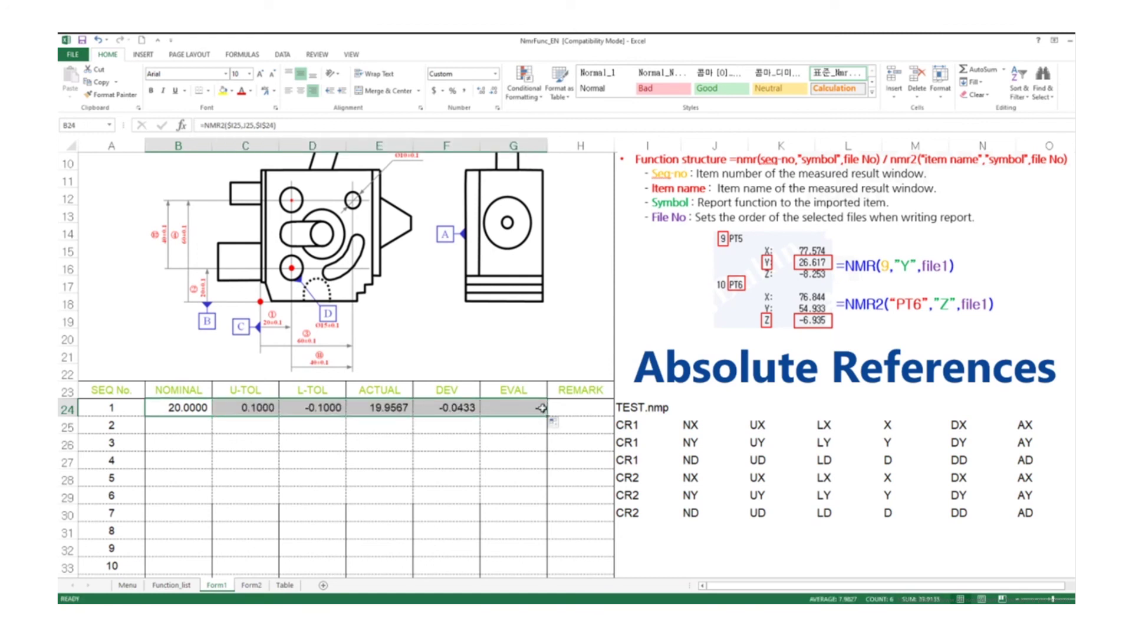
{"action": "left_click_drag", "start_coordinate": [547, 416], "coordinate": [541, 505]}
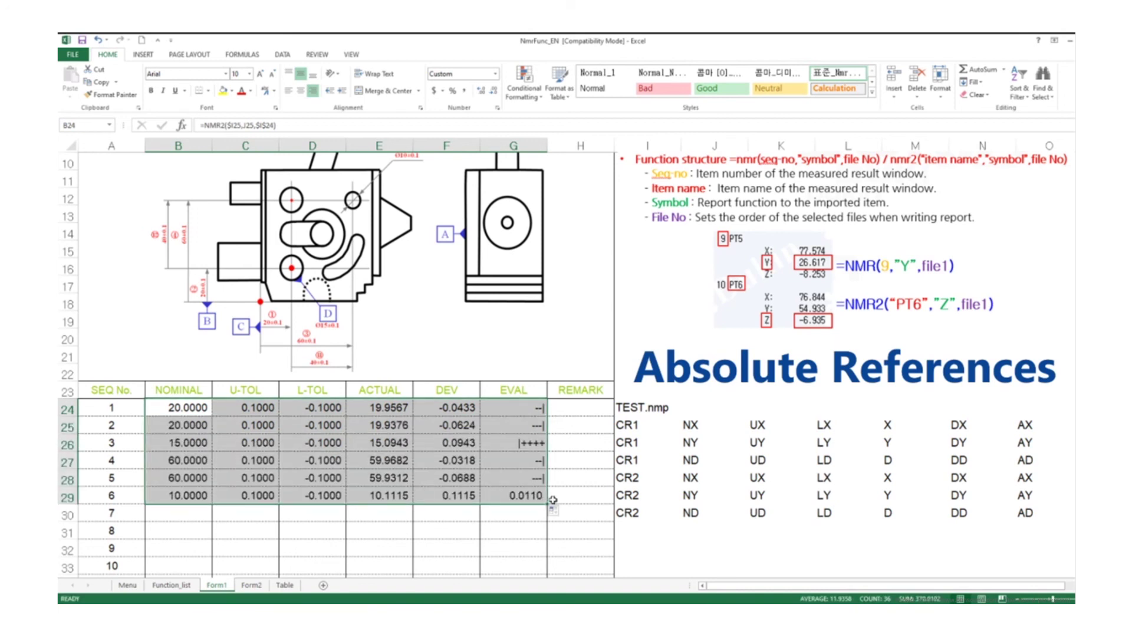
{"action": "left_click", "coordinate": [580, 494]}
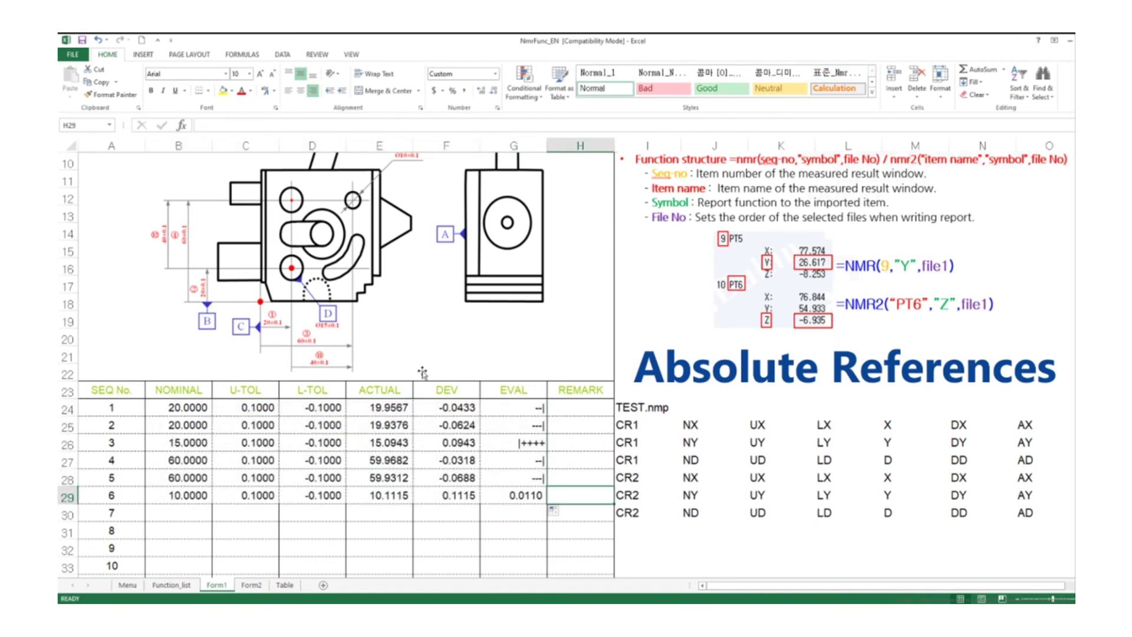